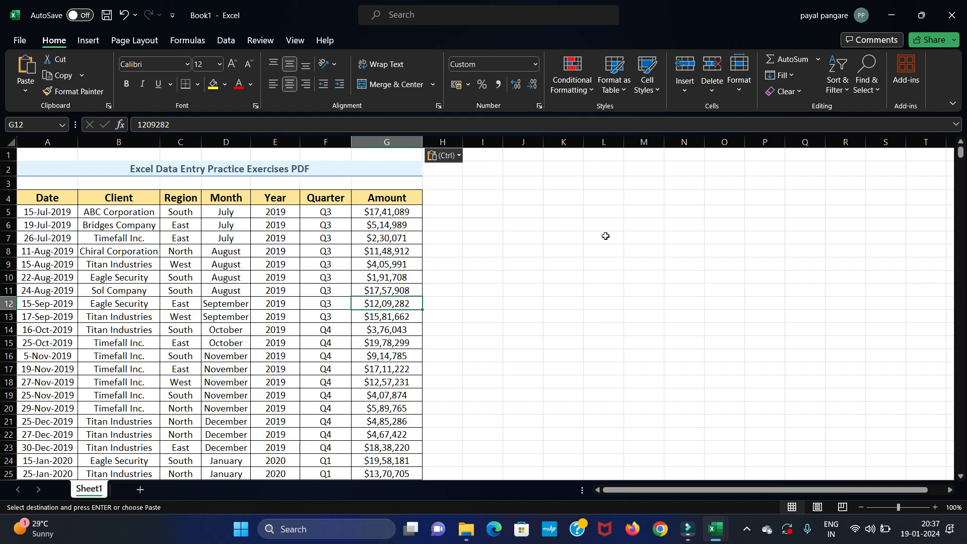
Step: Examine the source data table on Sheet1, checking its rows and the Client and Amount columns
scroll(285, 323, down, 20)
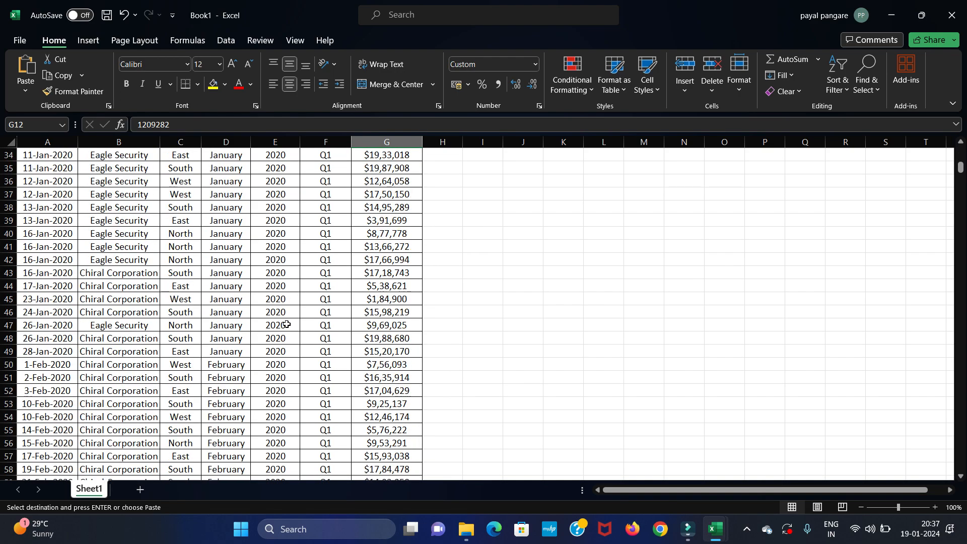
scroll(288, 323, down, 15)
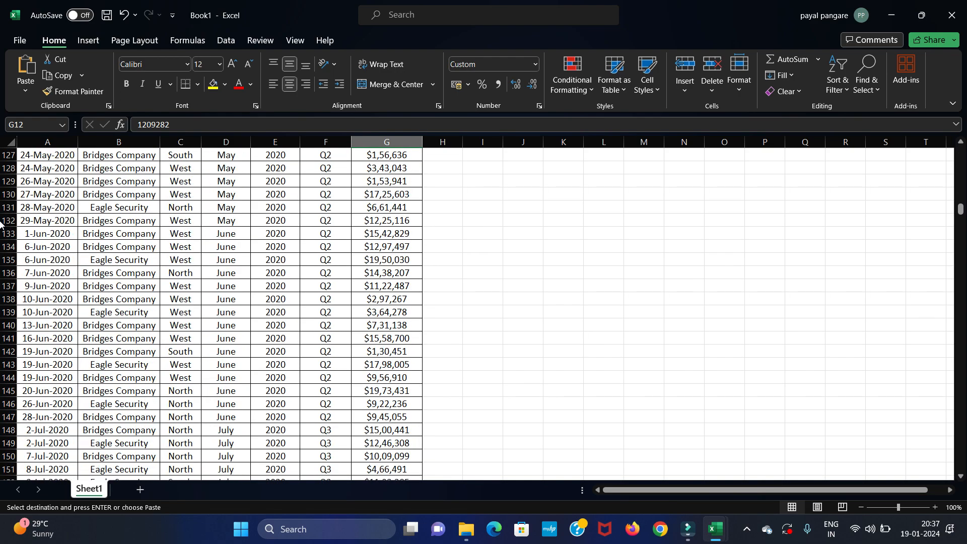
drag(961, 209, 914, 166)
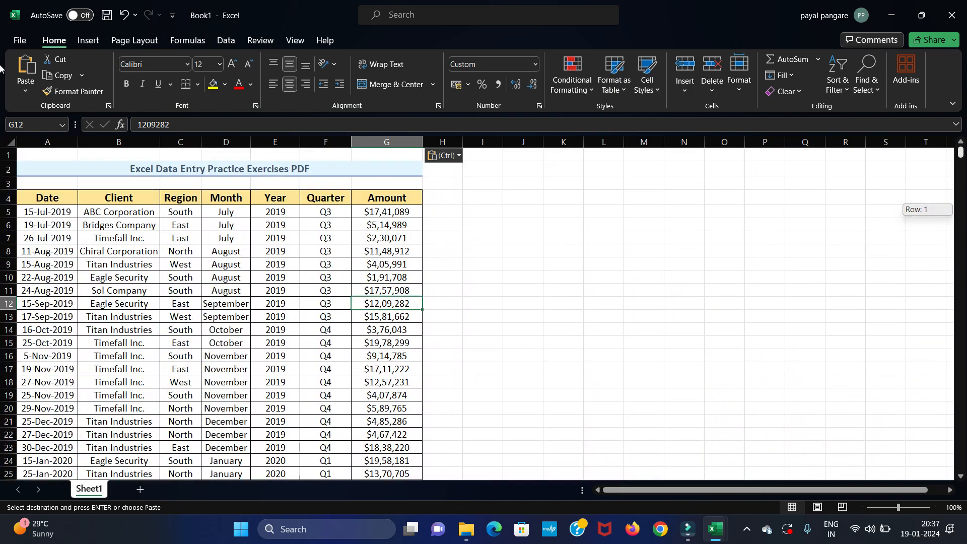
click(265, 317)
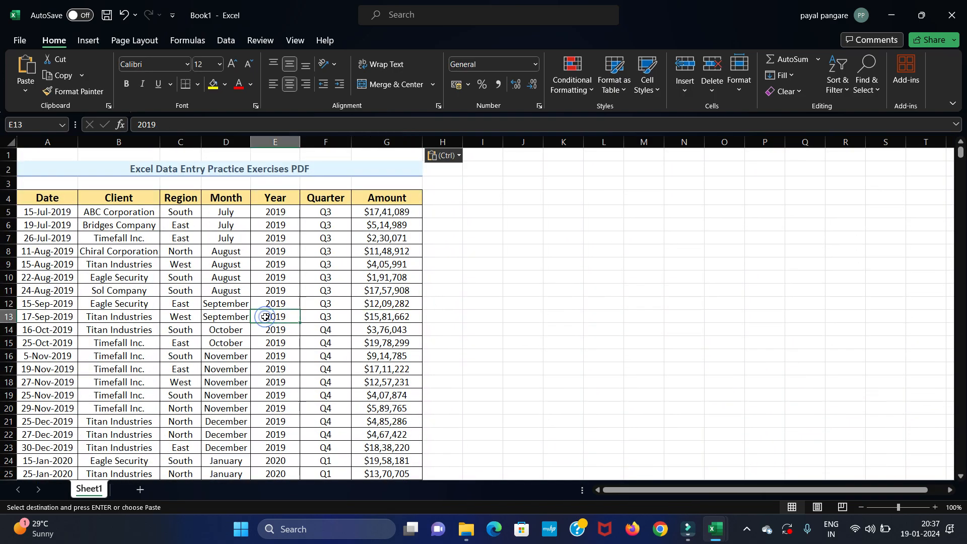
click(137, 197)
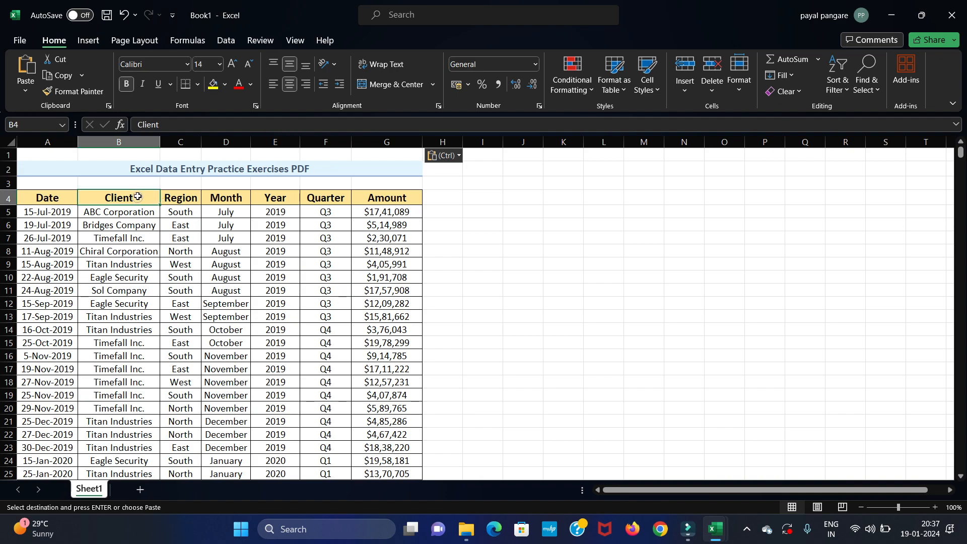
click(117, 213)
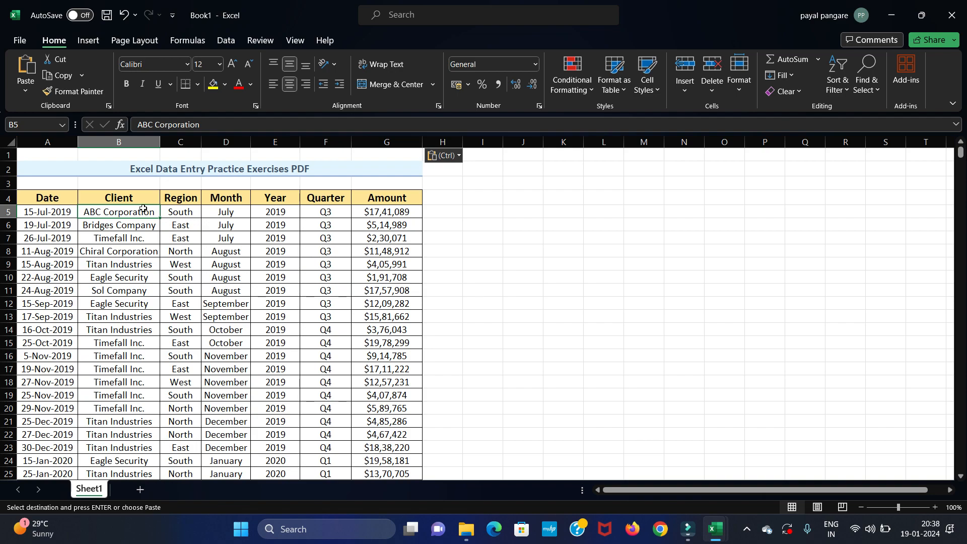
click(408, 214)
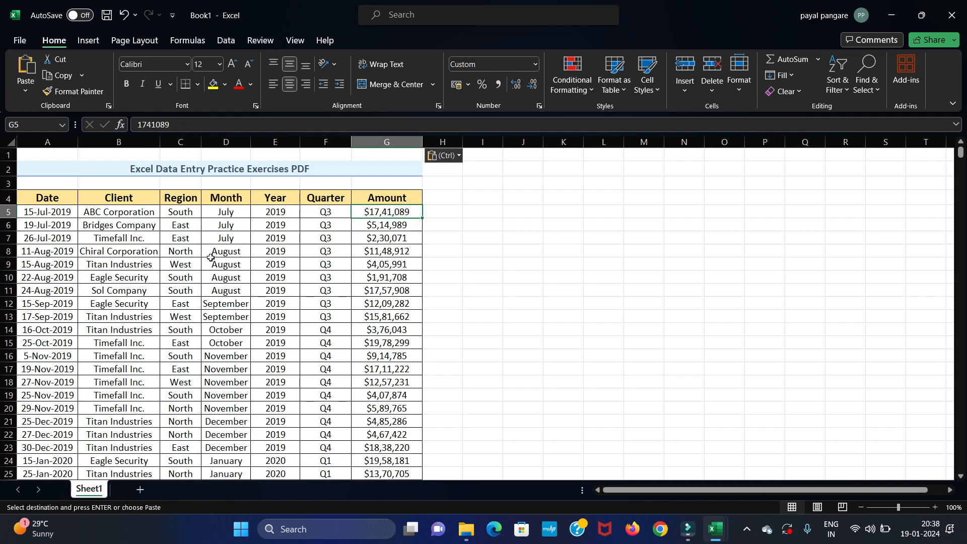
Step: Create a PivotTable on a new worksheet from the whole data table, range Sheet1!$A$4:$G$718
click(279, 211)
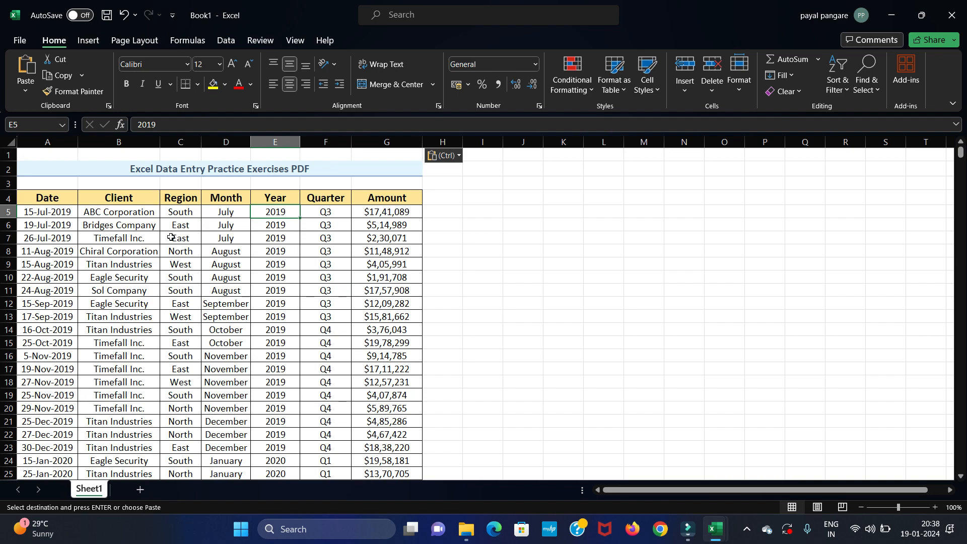
key(ctrl+a)
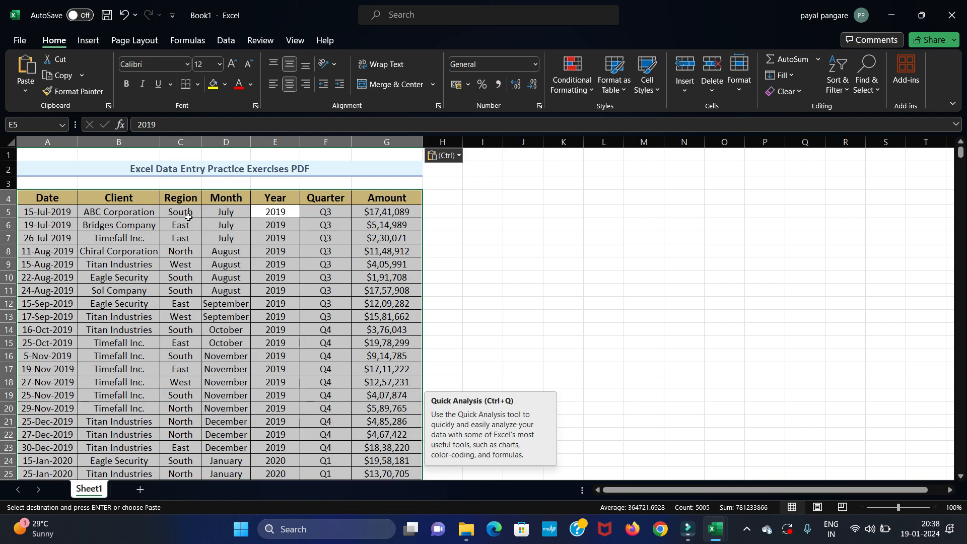
click(88, 41)
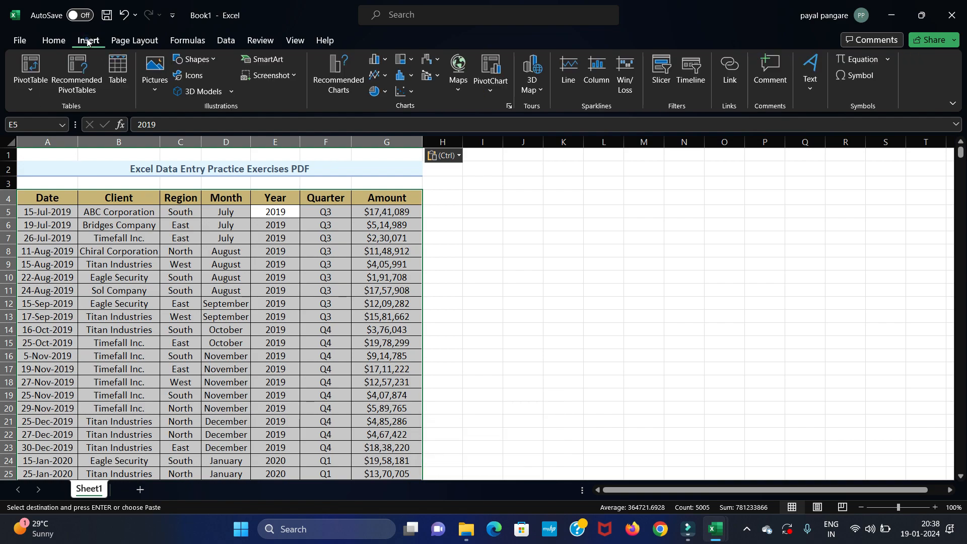
click(31, 80)
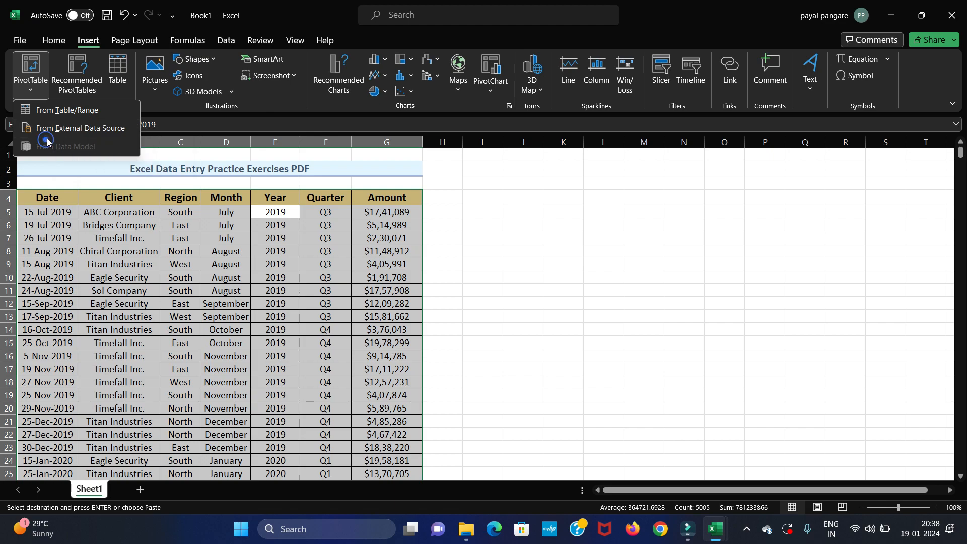
click(69, 110)
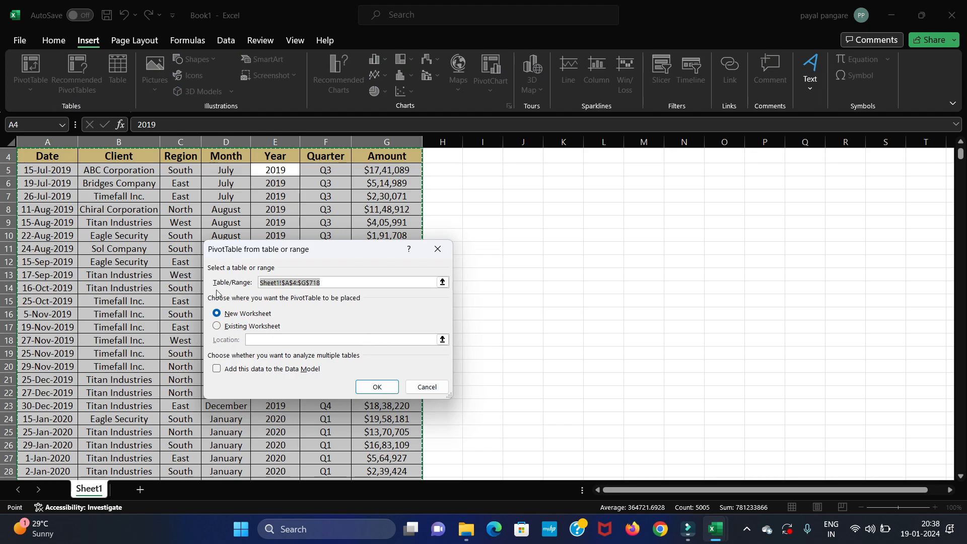
click(379, 386)
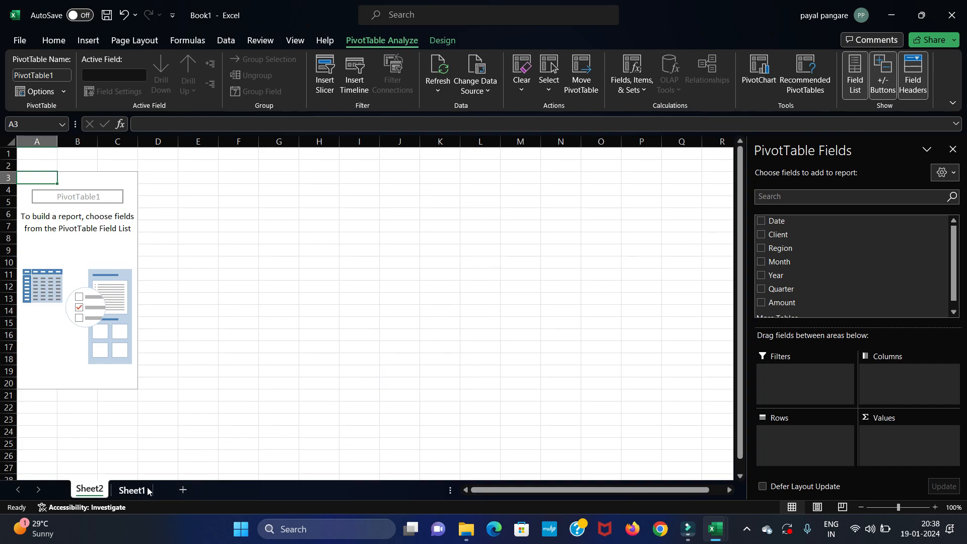
Step: Check the Client column on Sheet1 and add the Client field to the rows of the PivotTable on Sheet2
click(132, 489)
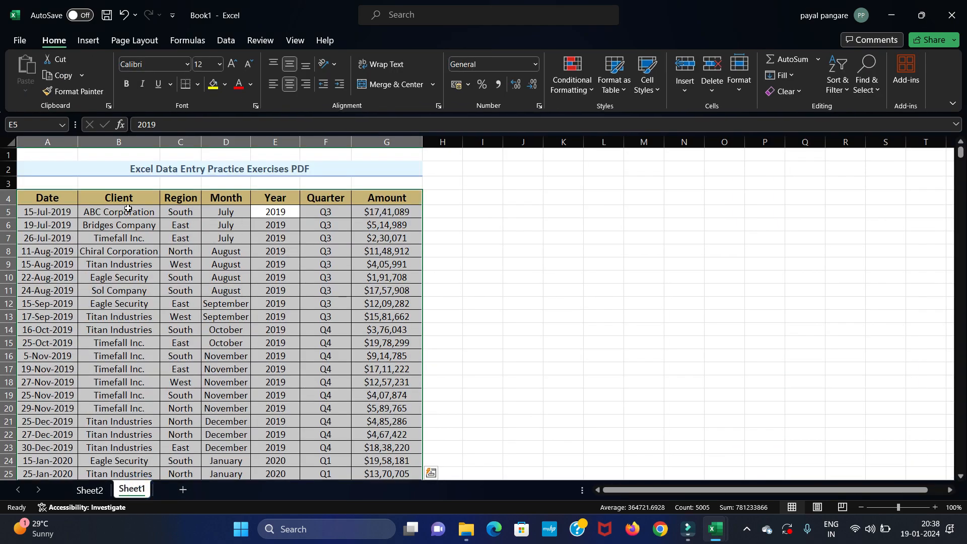
click(130, 202)
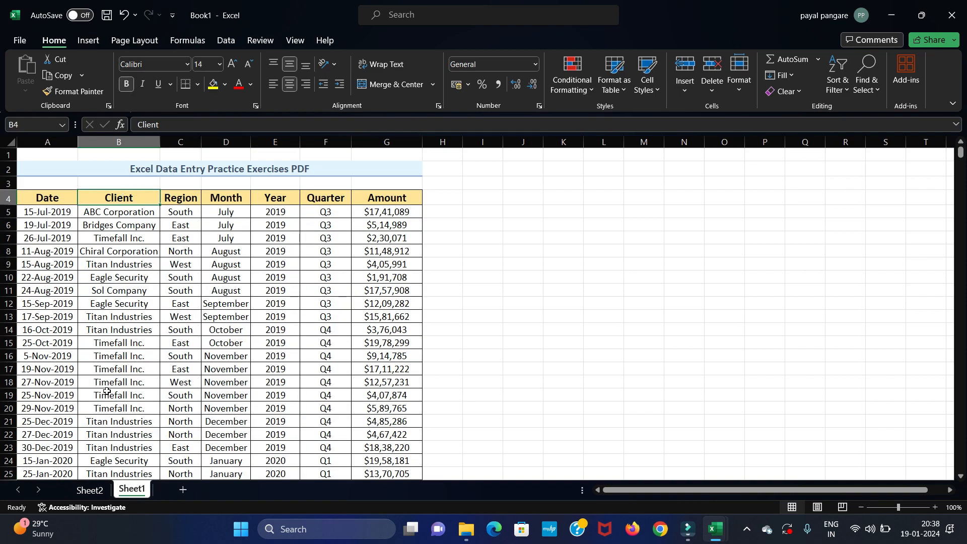
click(89, 488)
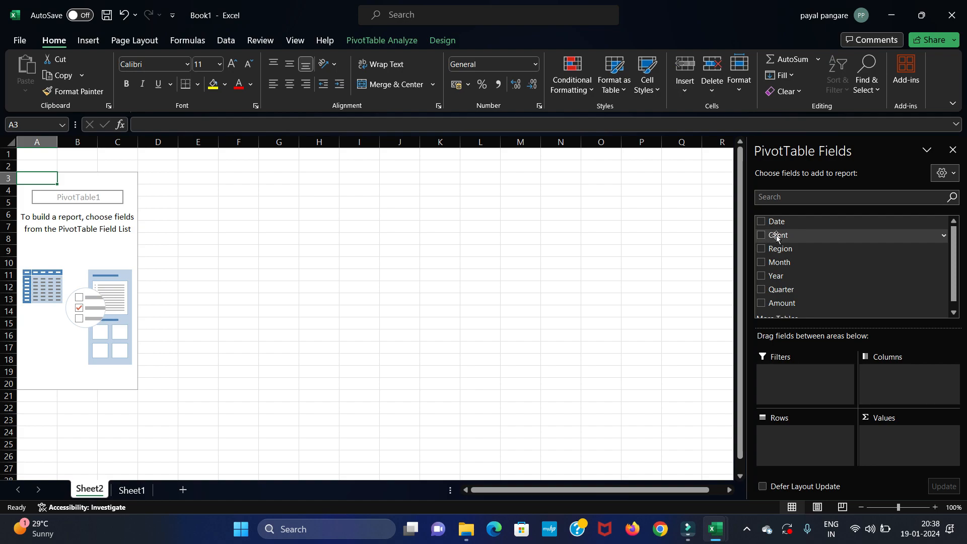
drag(776, 236, 777, 436)
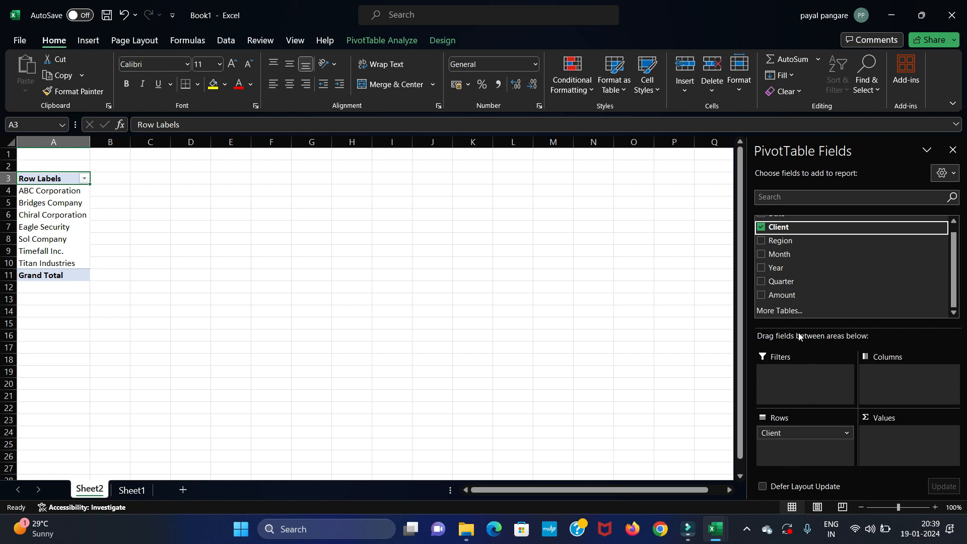
Step: Add the Year field to the PivotTable's columns and the Amount field to its values as a sum
scroll(781, 247, up, 1)
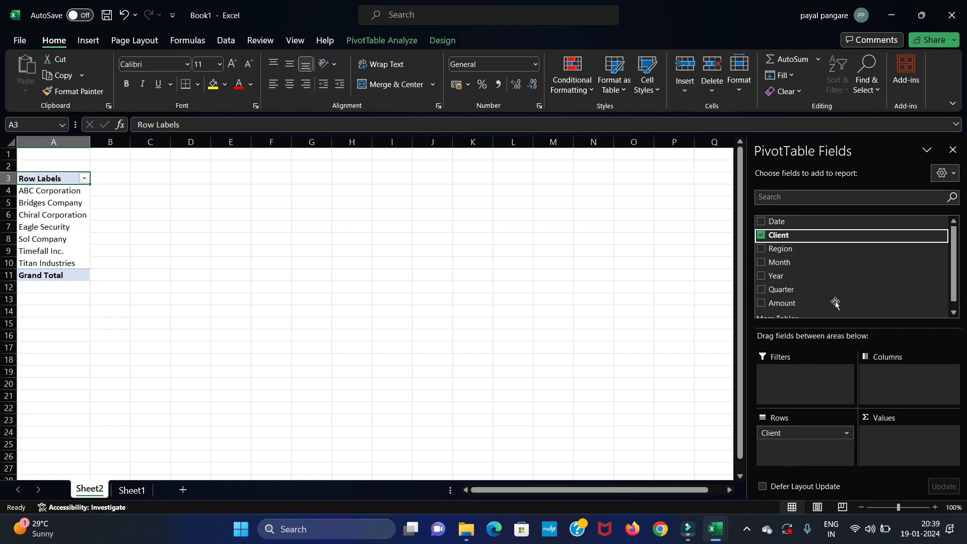
scroll(794, 444, down, 1)
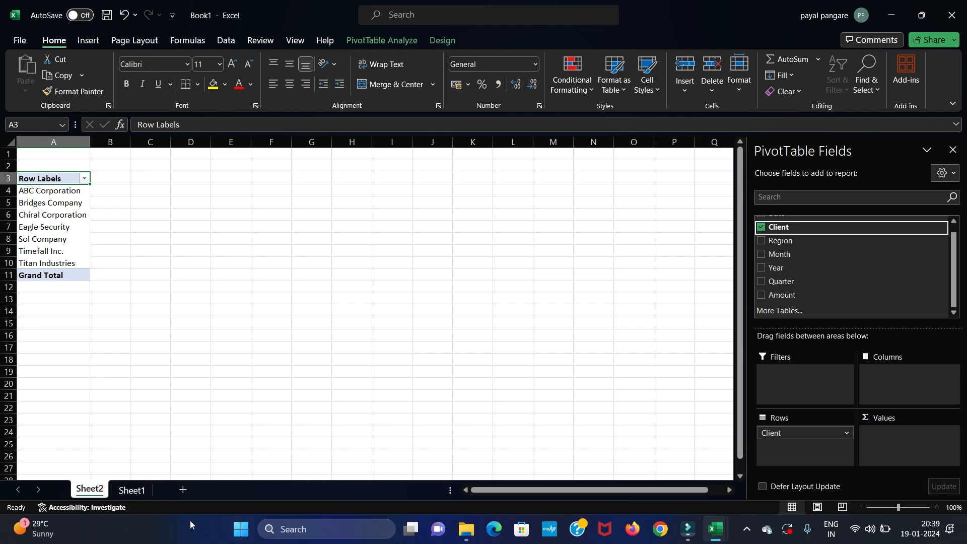
click(133, 493)
click(277, 199)
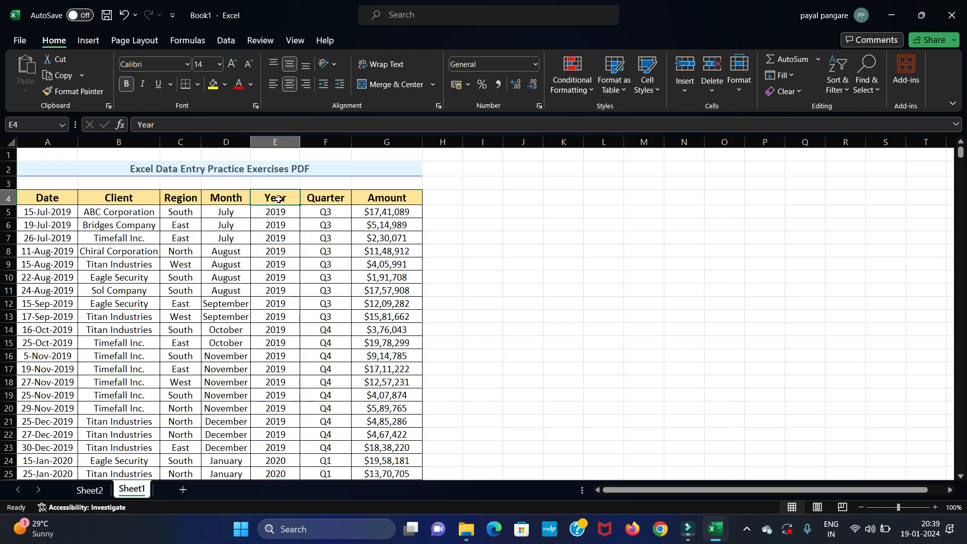
click(87, 494)
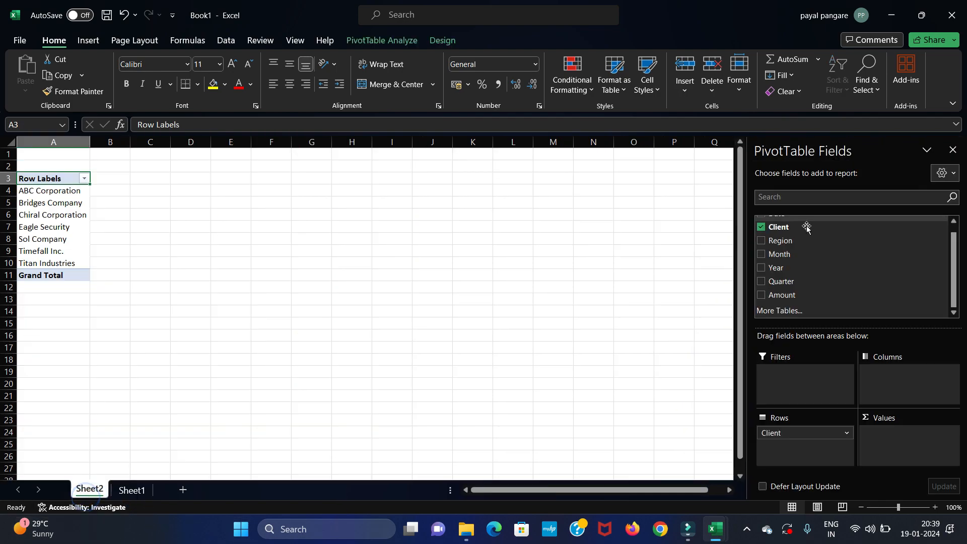
drag(763, 271, 882, 373)
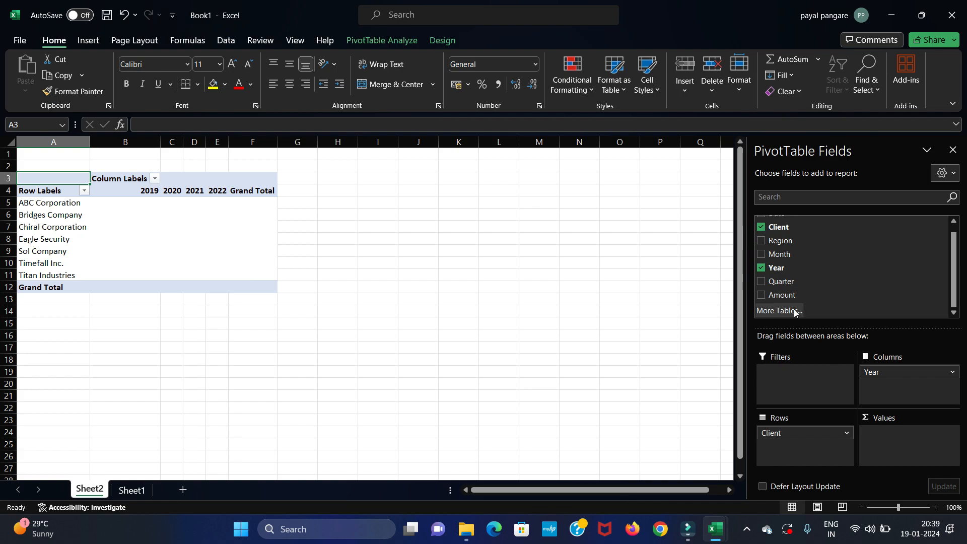
drag(770, 295, 879, 443)
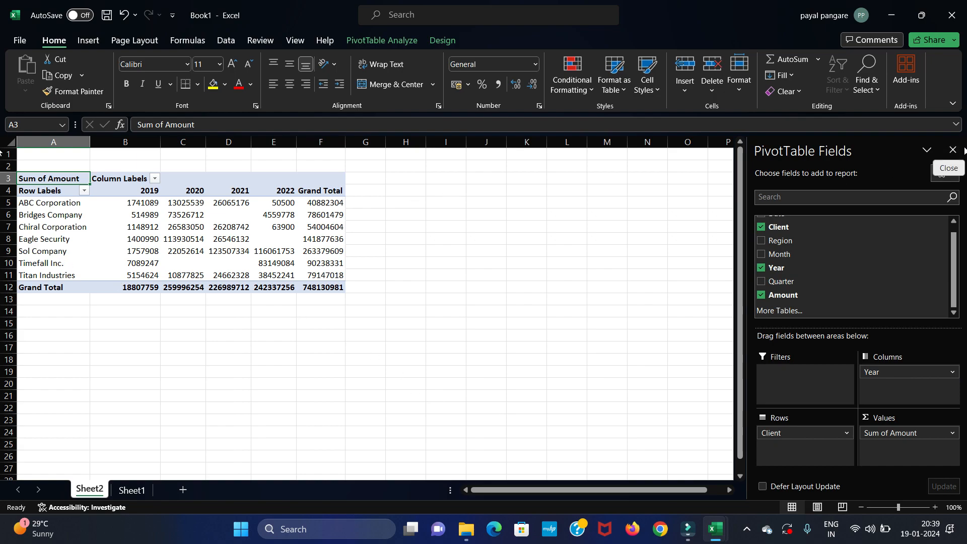
Step: Apply all borders to every cell of the PivotTable
click(142, 240)
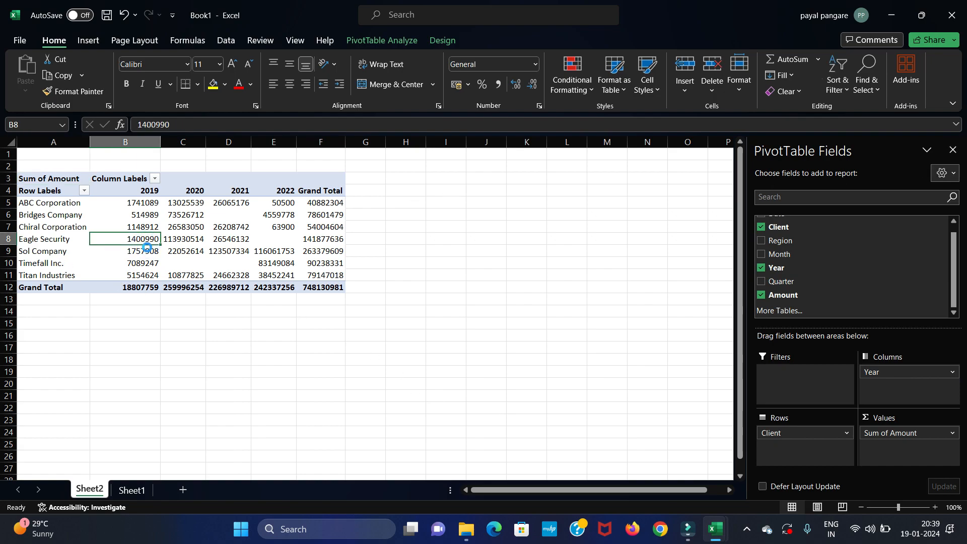
key(ctrl+a)
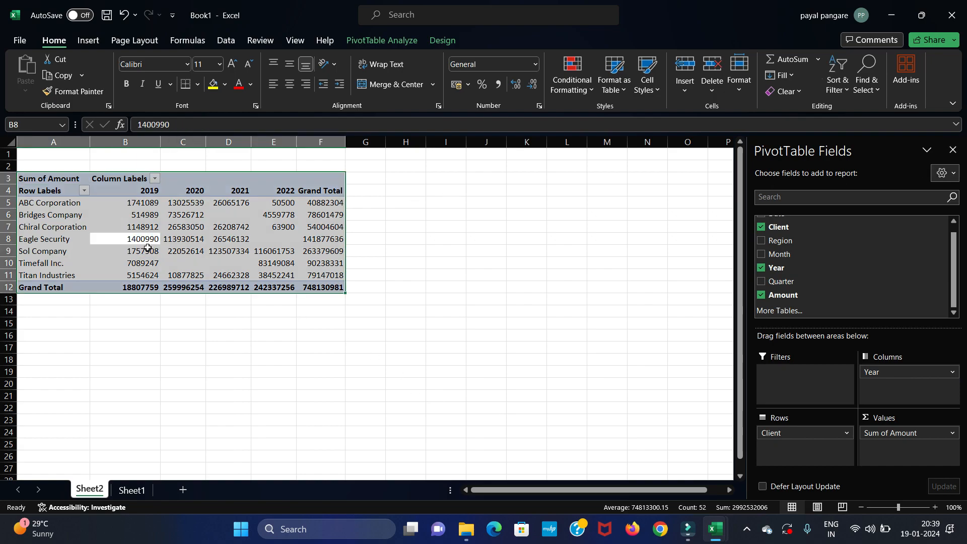
click(197, 85)
click(211, 214)
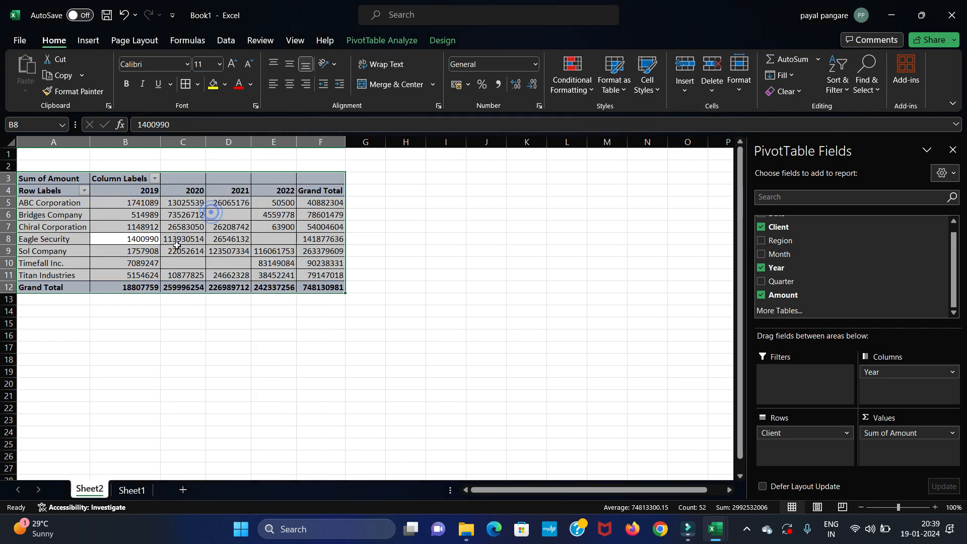
click(266, 325)
click(268, 226)
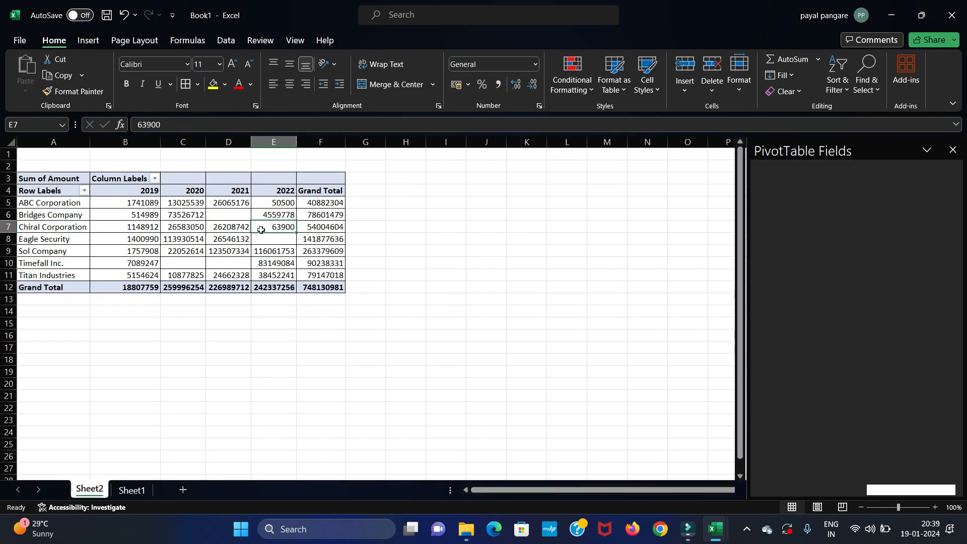
Step: Review the client names and their amounts per year in the PivotTable
drag(61, 204, 59, 272)
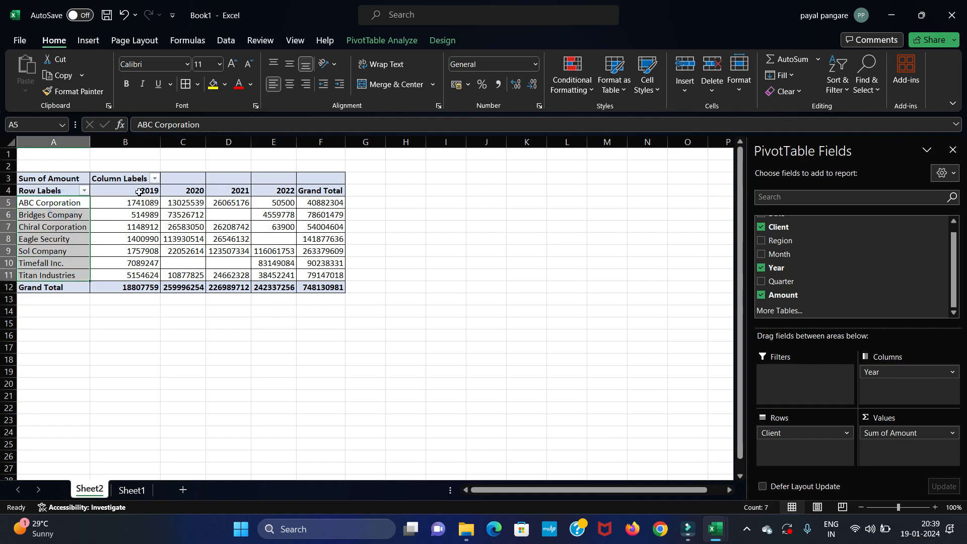
drag(139, 192, 267, 280)
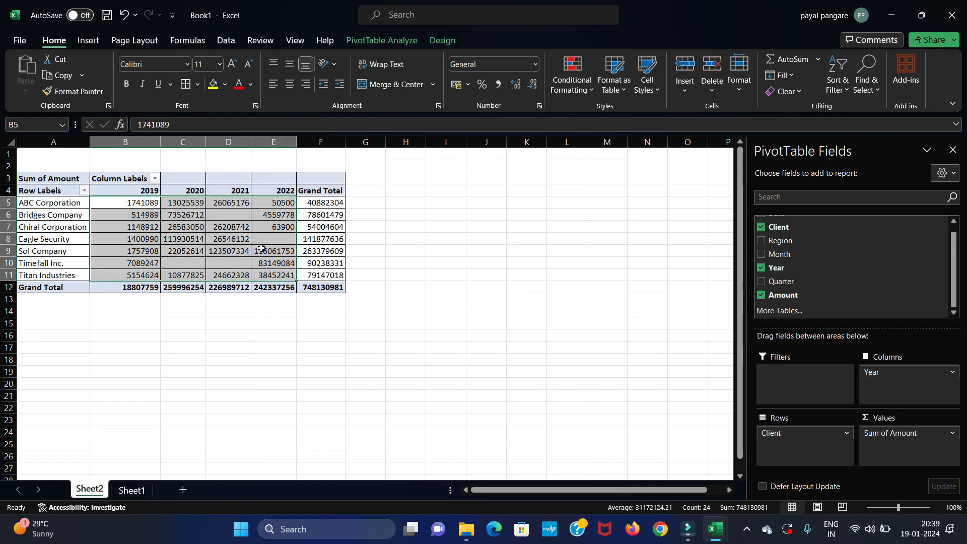
click(165, 373)
click(195, 258)
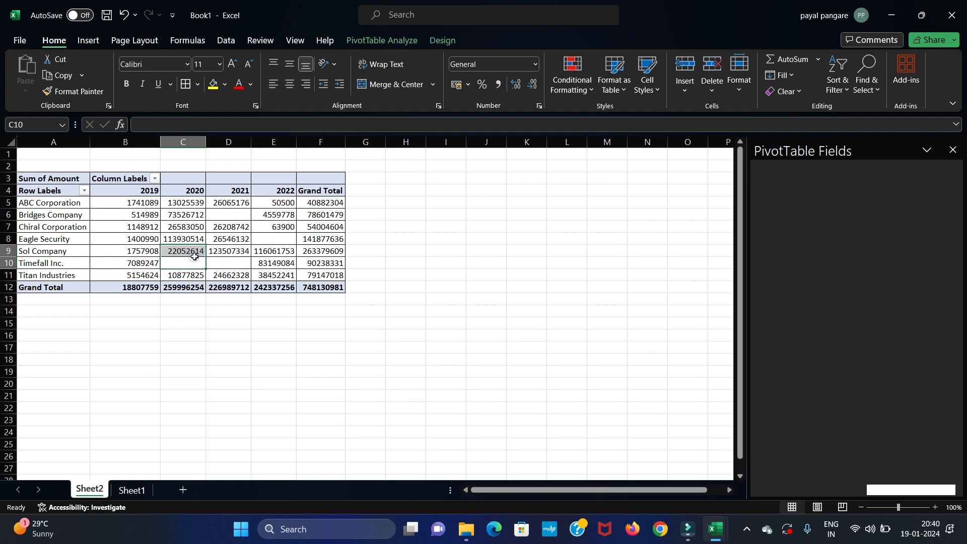
Step: Insert a second PivotTable from the Sheet1 range A4:G718, placing it on a new worksheet
click(132, 490)
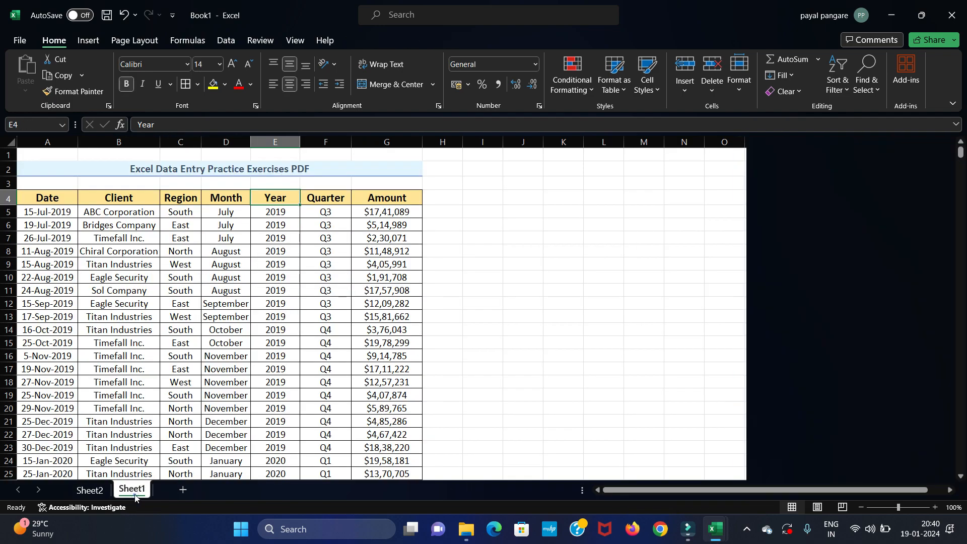
click(122, 203)
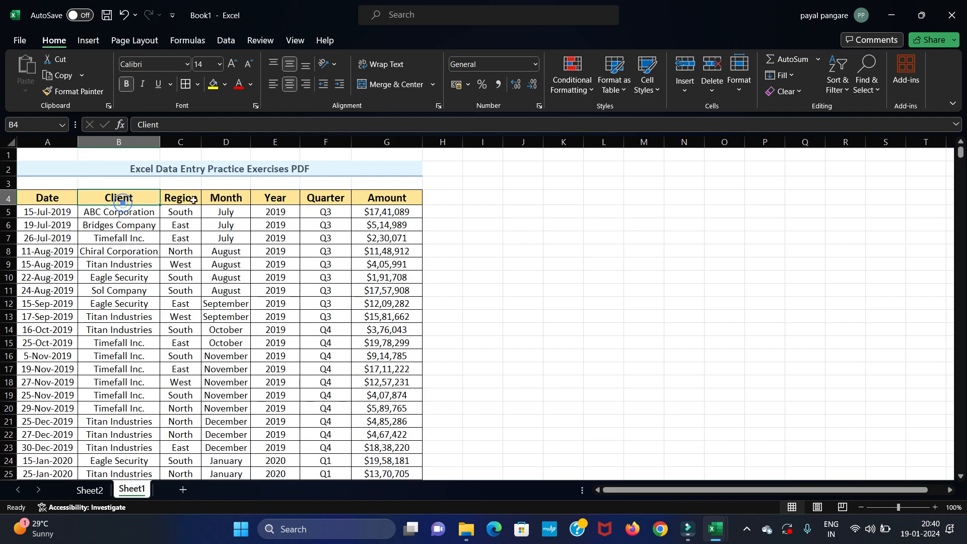
click(403, 198)
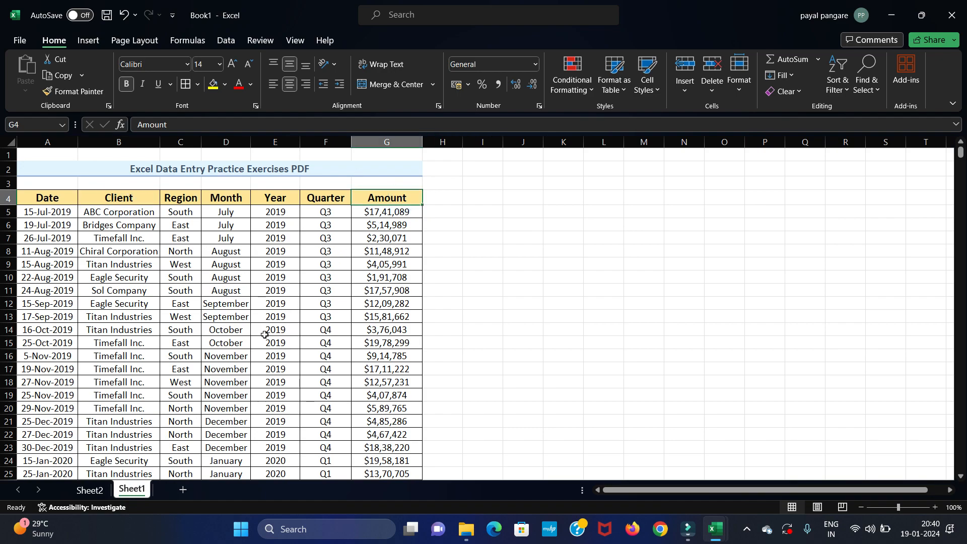
key(ctrl+shift+Left)
key(ctrl+shift+Down)
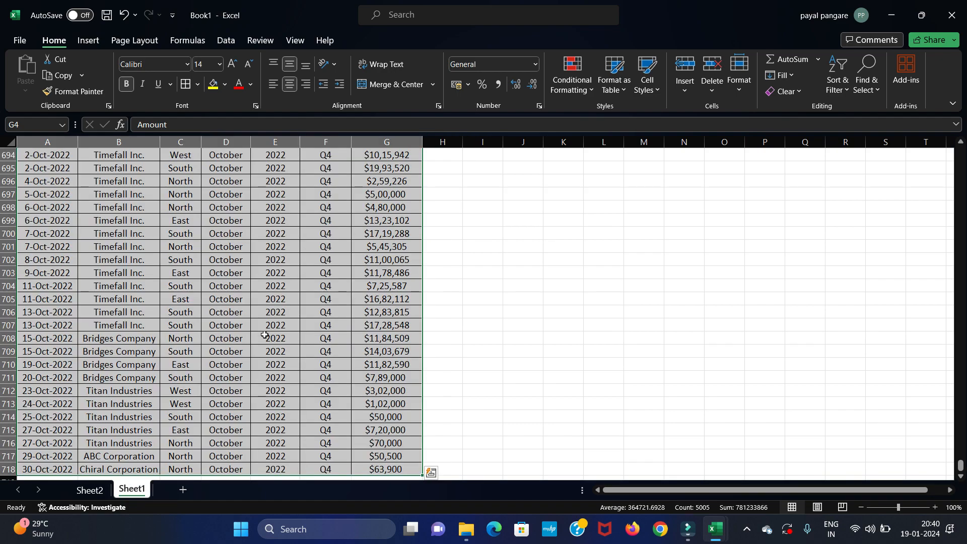
scroll(155, 267, up, 9)
click(88, 40)
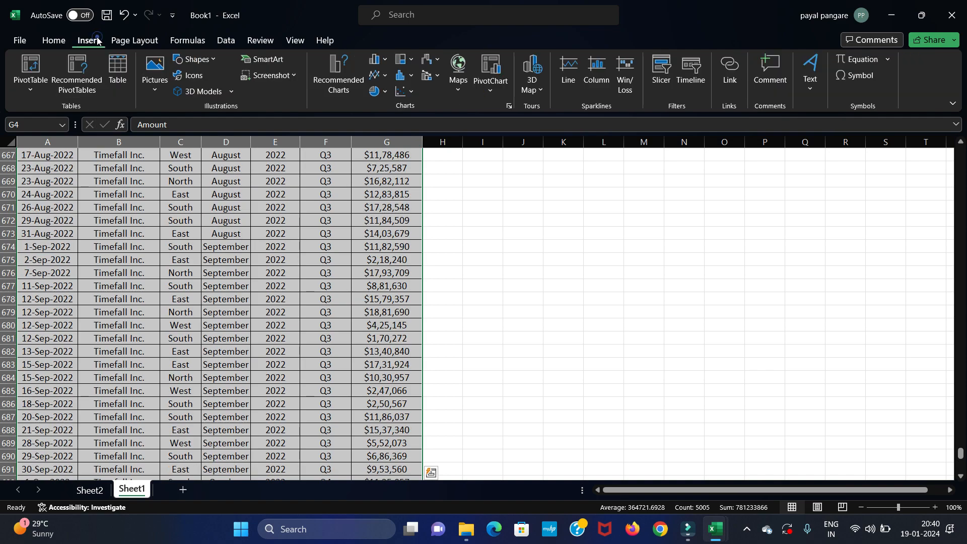
click(37, 82)
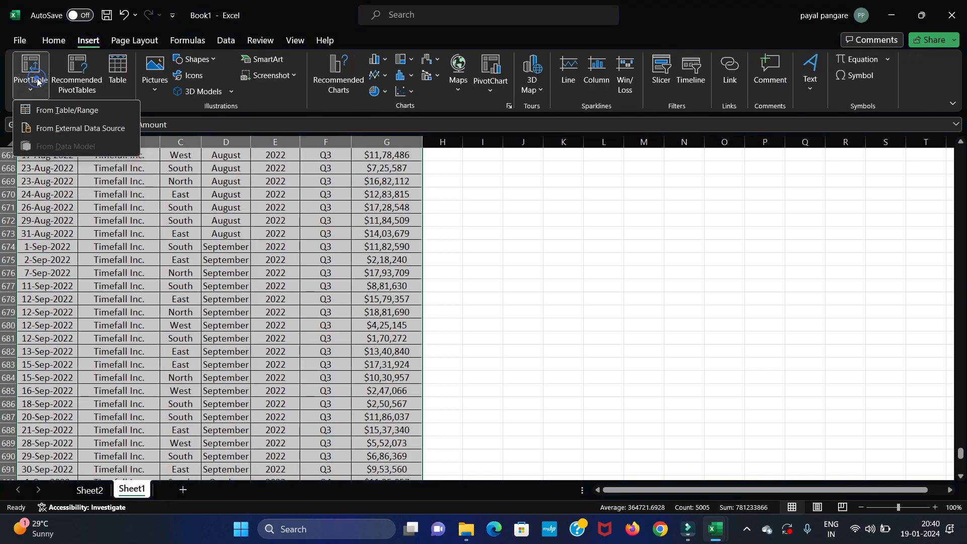
click(52, 112)
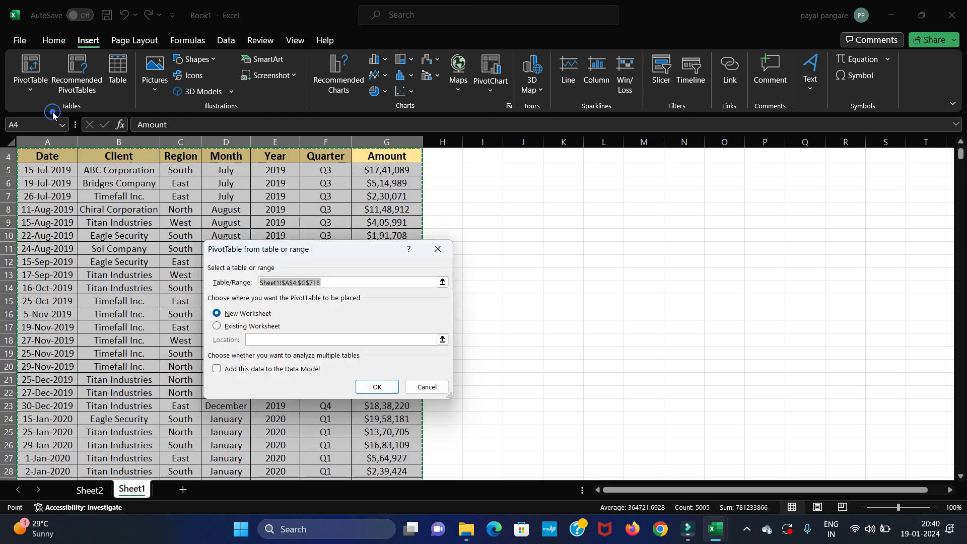
click(360, 385)
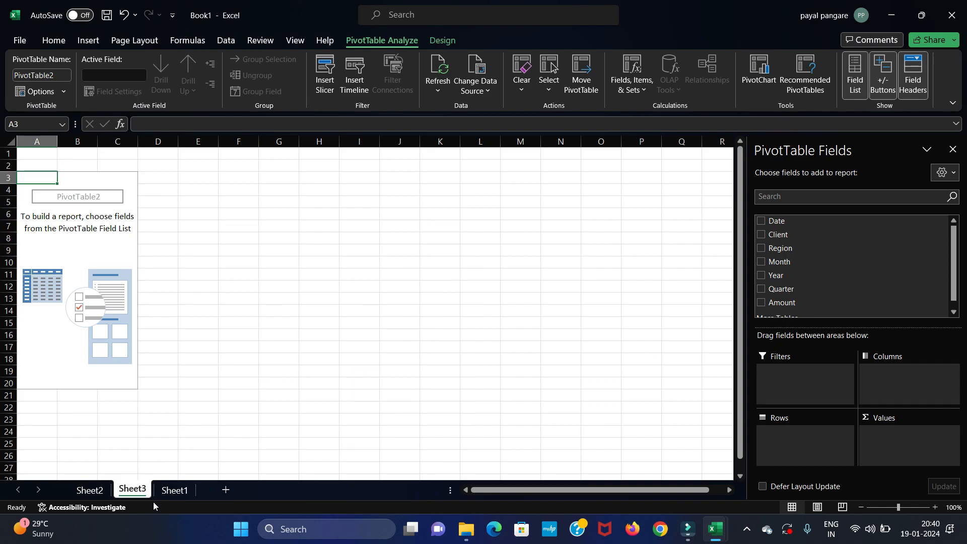
Step: Add the Client field to the rows of the PivotTable on Sheet3 and the Amount field to its values as a sum
click(173, 491)
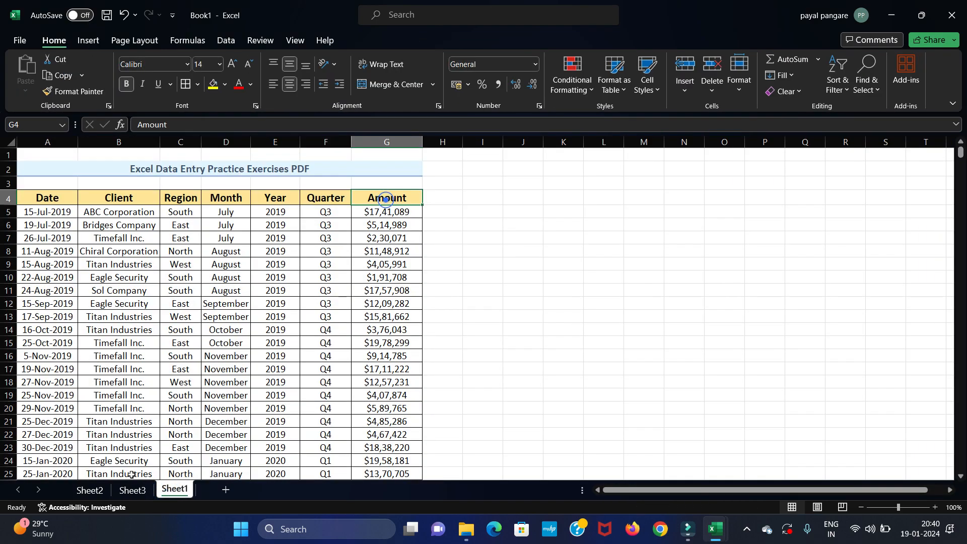
click(132, 489)
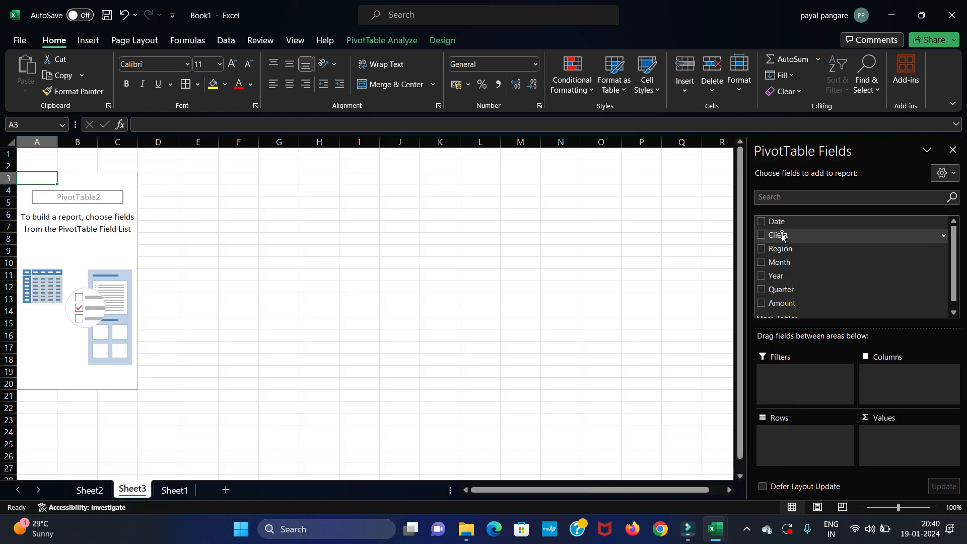
drag(780, 236, 803, 435)
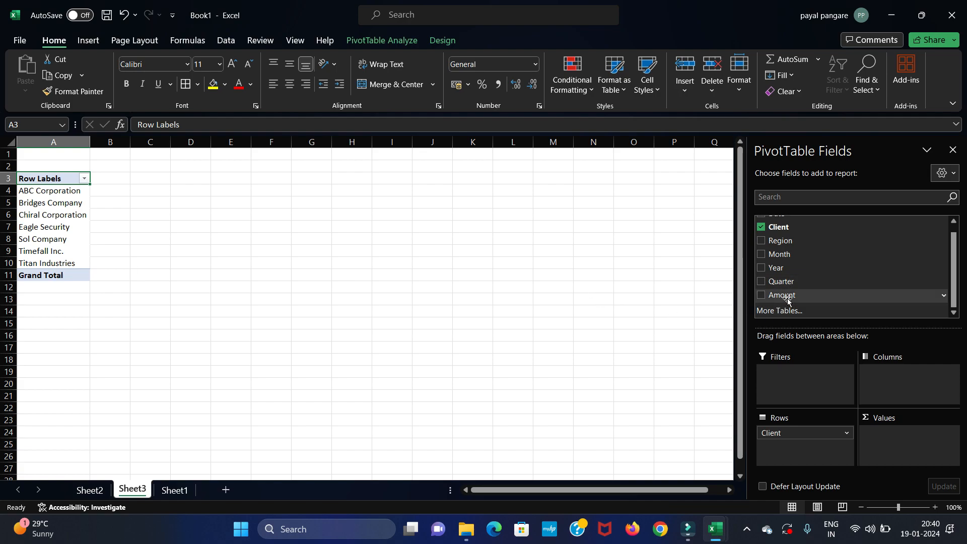
drag(781, 297, 887, 447)
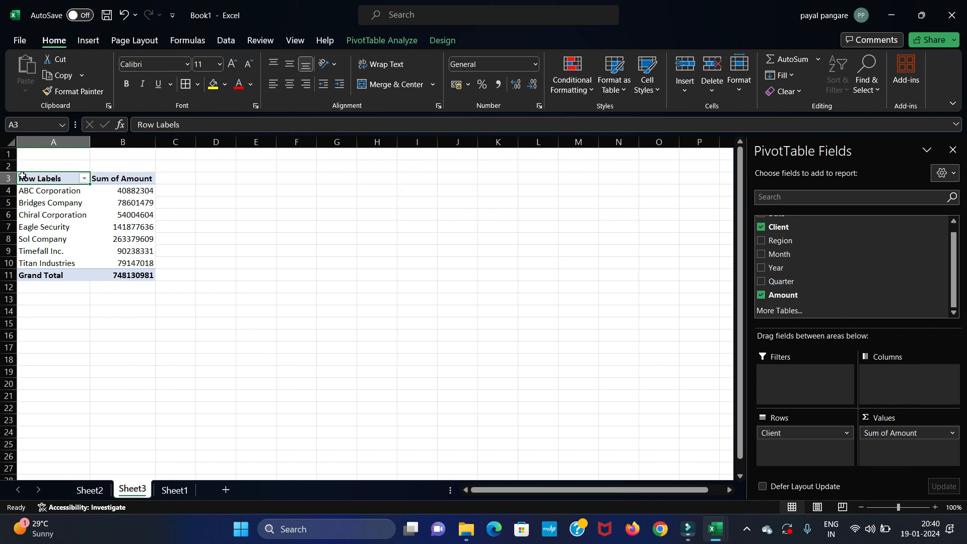
Step: Check the clients' total amounts on Sheet3 and apply all borders to every cell of the PivotTable
click(9, 190)
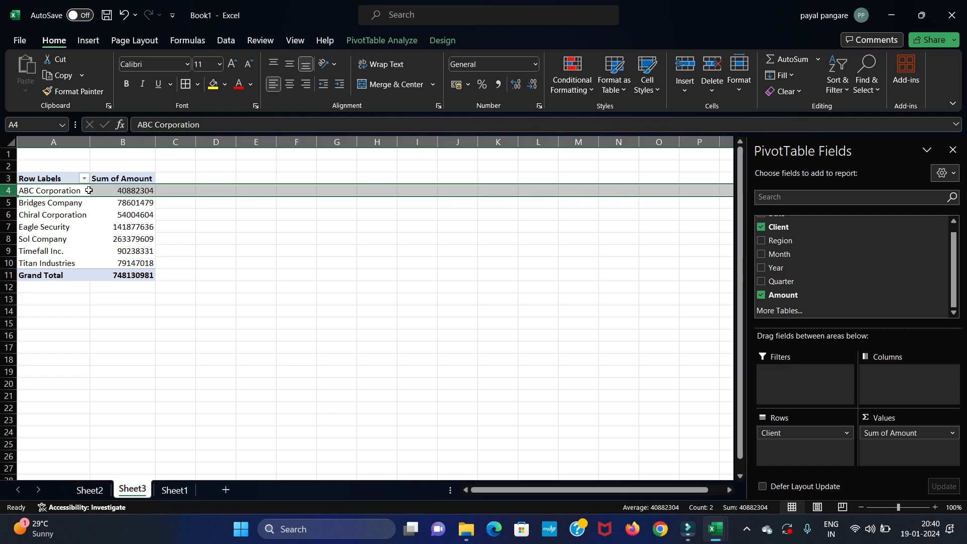
click(8, 203)
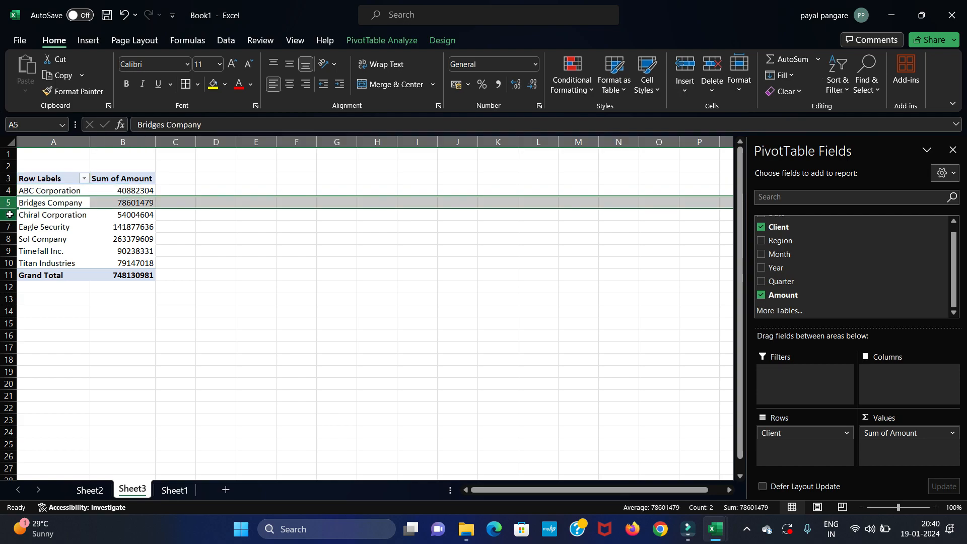
click(8, 215)
click(8, 239)
click(67, 237)
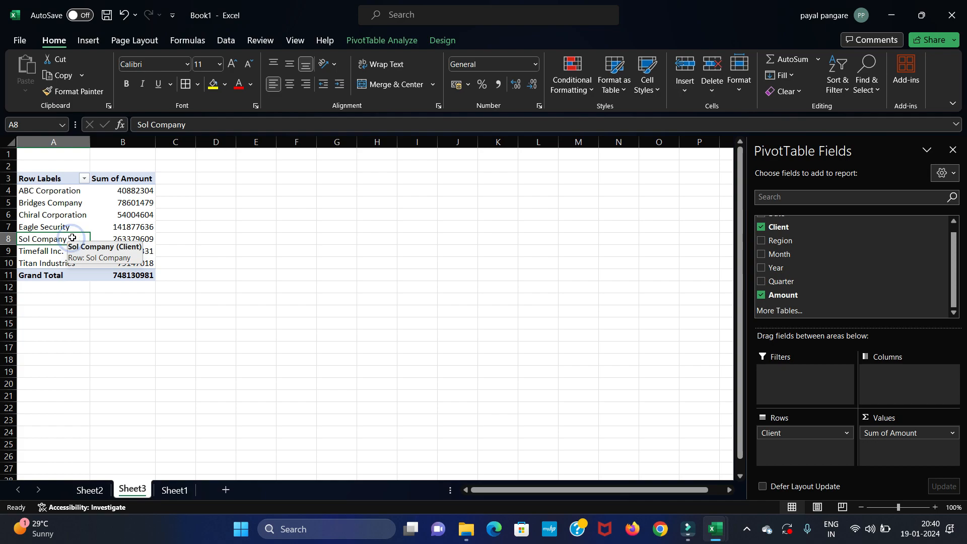
key(ctrl+a)
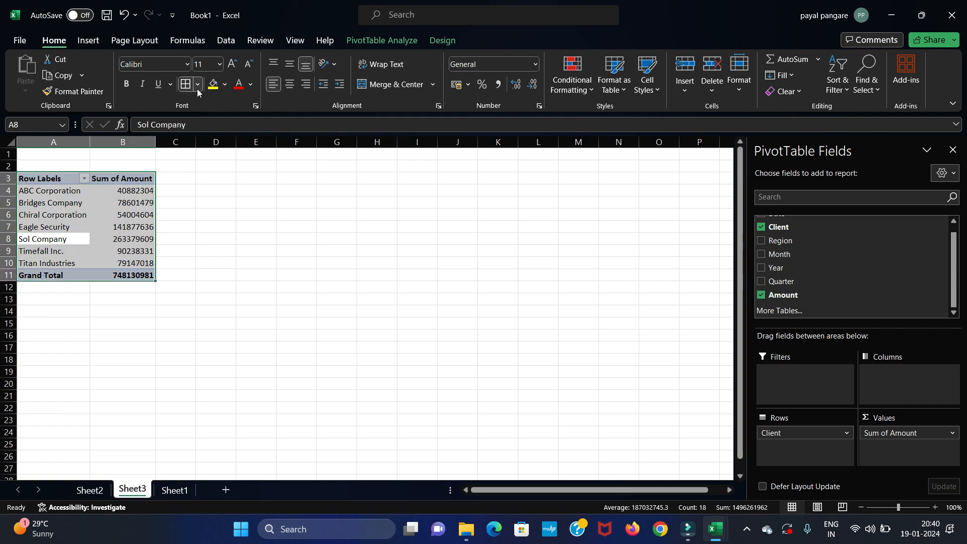
click(197, 84)
click(212, 212)
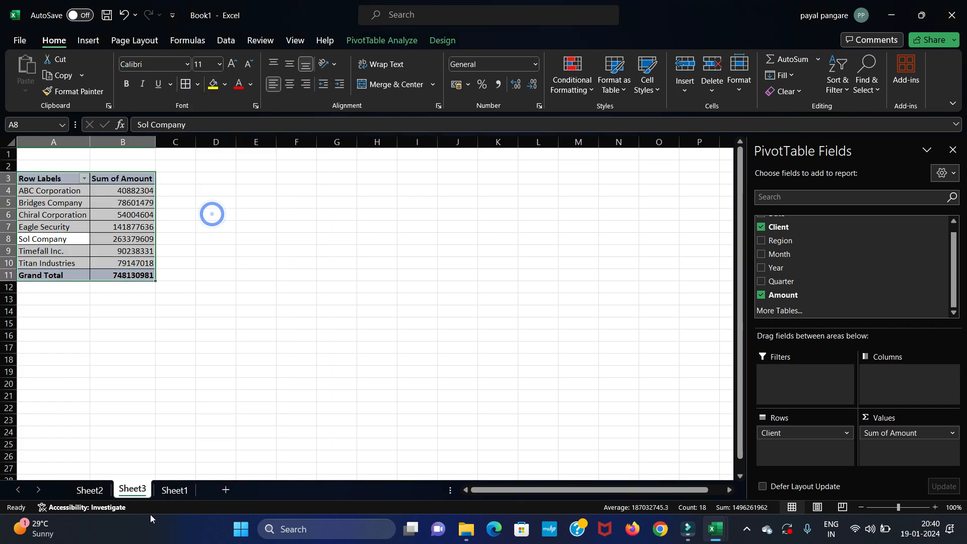
Step: Check the Client and Region columns on Sheet1 and insert a PivotTable from range A4:G718 on a new worksheet
click(172, 490)
scroll(242, 358, down, 2)
scroll(250, 348, up, 2)
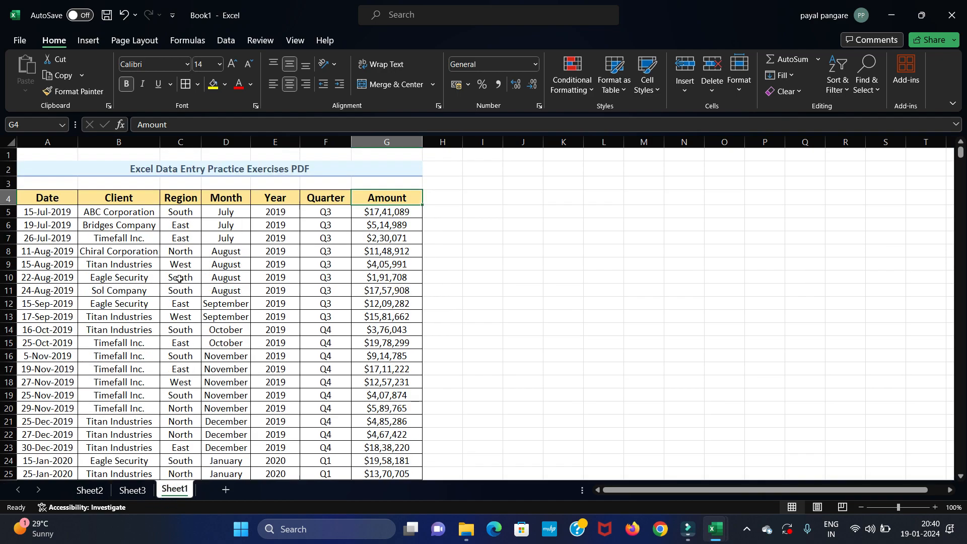
click(140, 203)
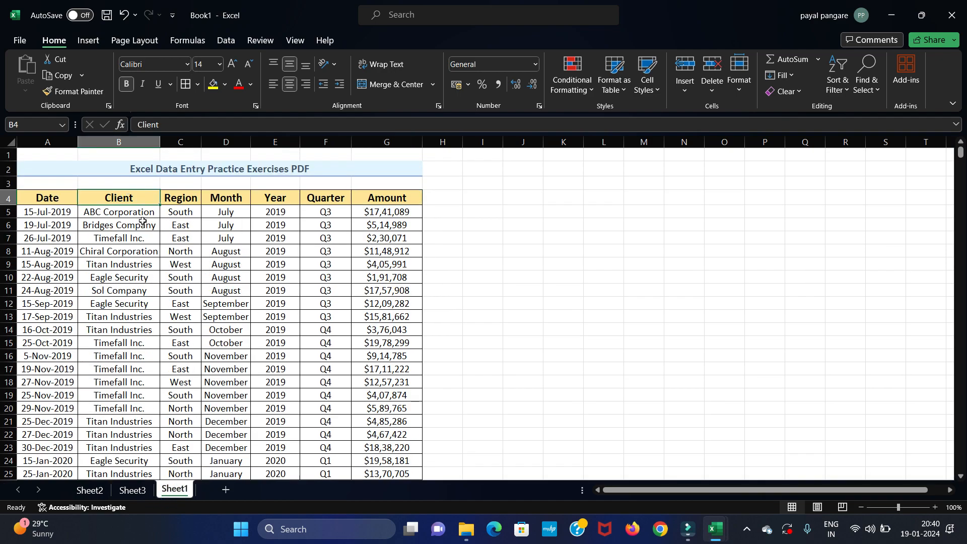
click(193, 199)
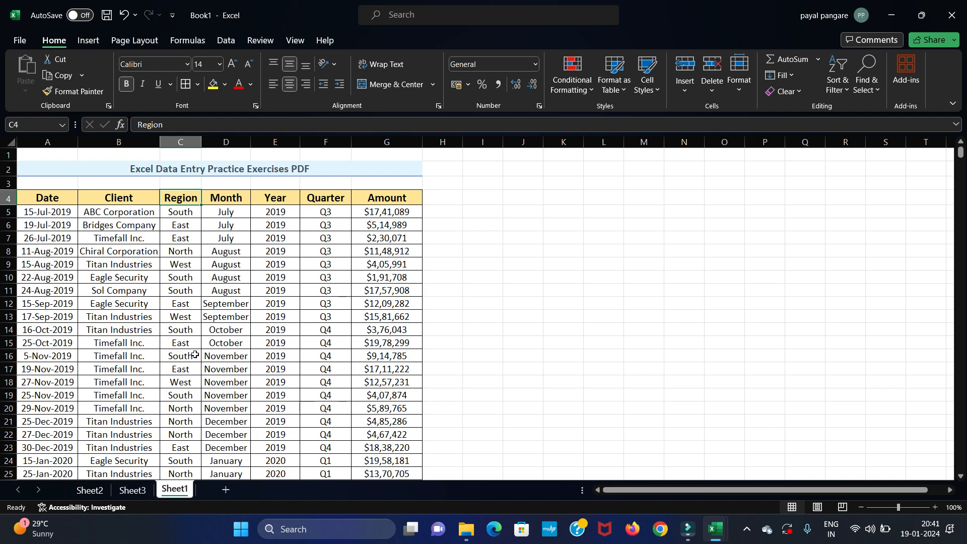
key(ctrl+a)
click(94, 42)
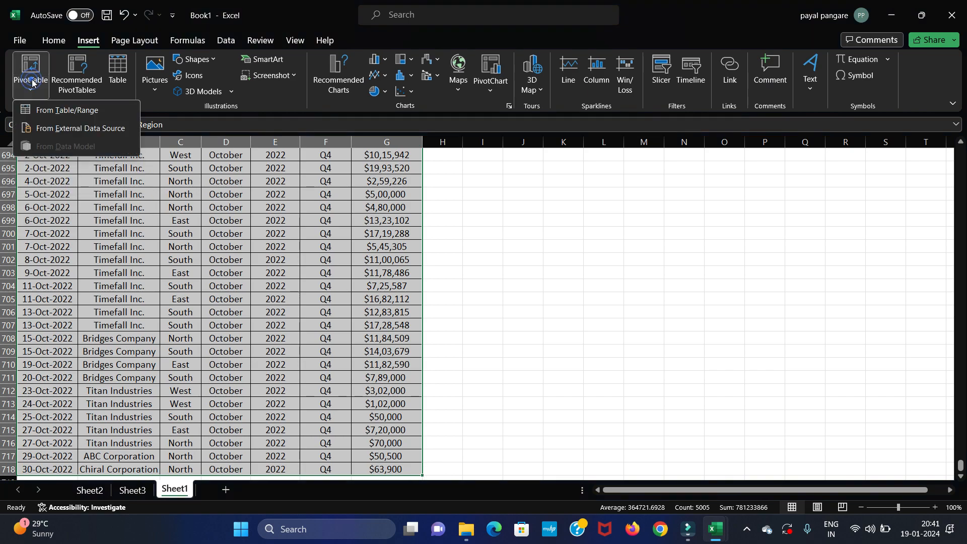
click(56, 112)
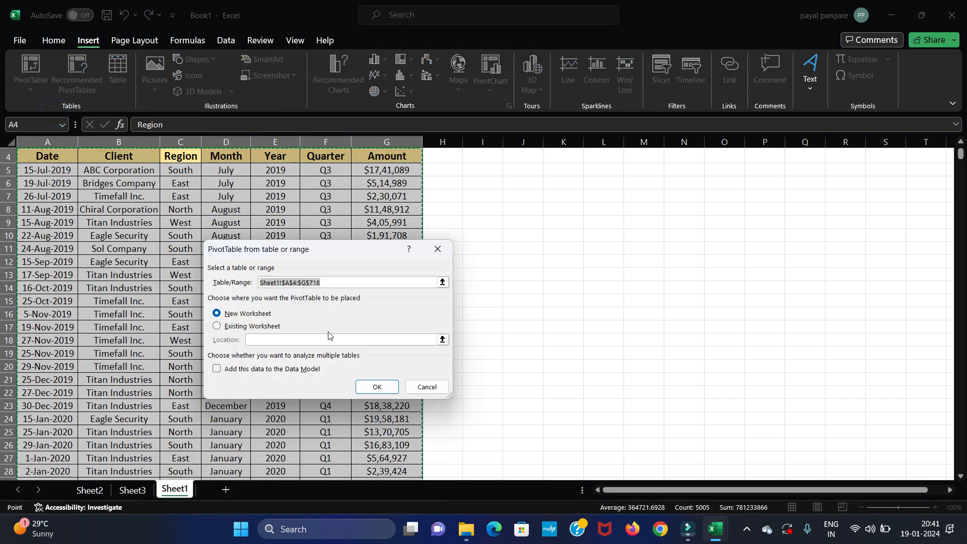
click(362, 392)
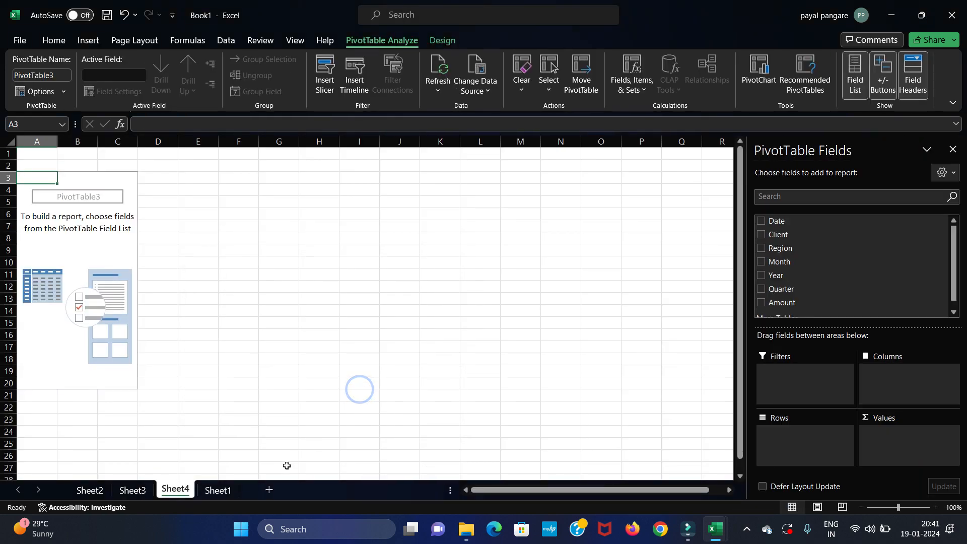
Step: Add the Client field to the rows of the Sheet4 PivotTable and the Region field to its values as a count
click(217, 490)
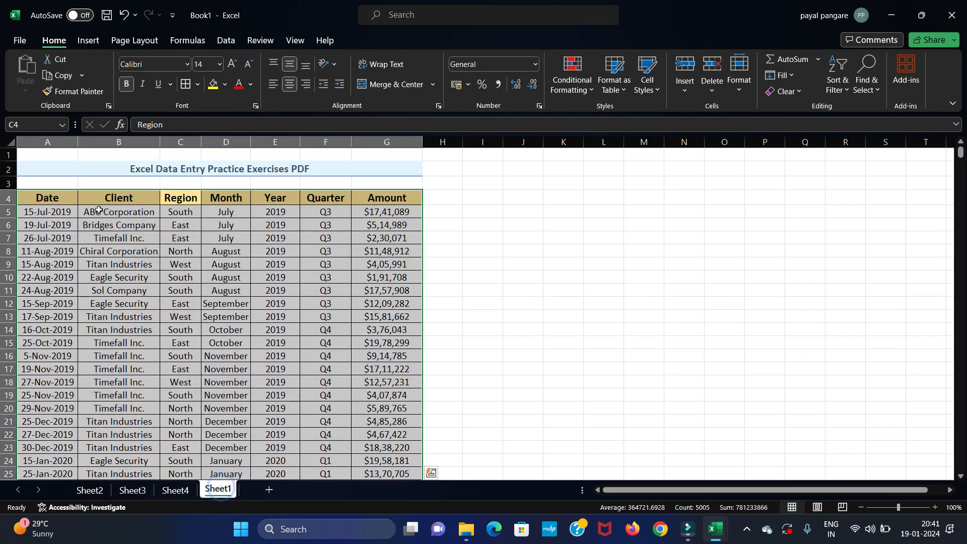
click(111, 197)
click(194, 197)
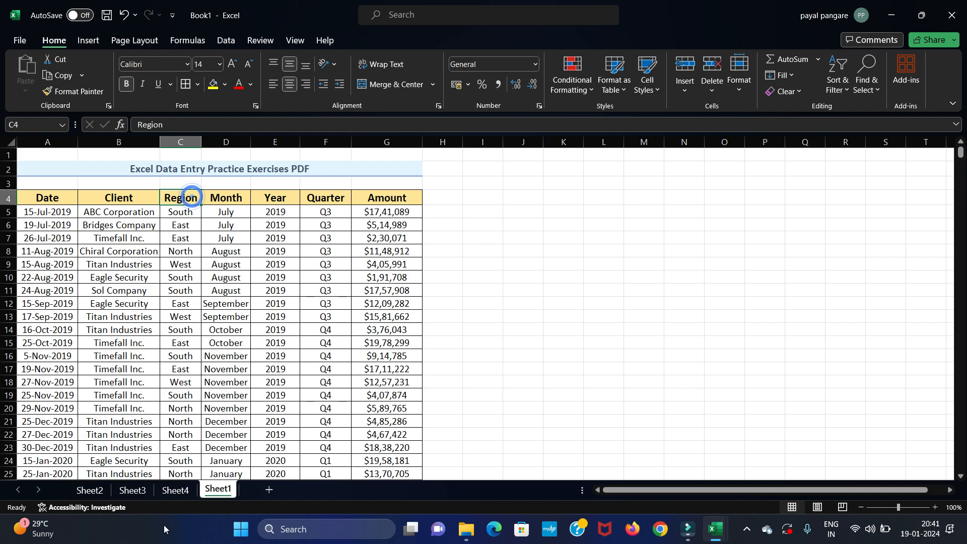
click(176, 491)
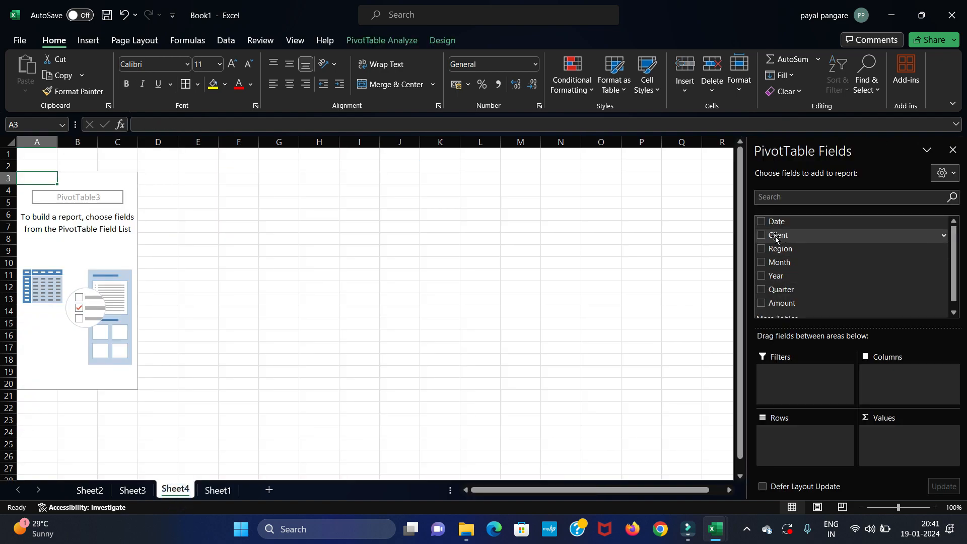
drag(775, 234, 793, 433)
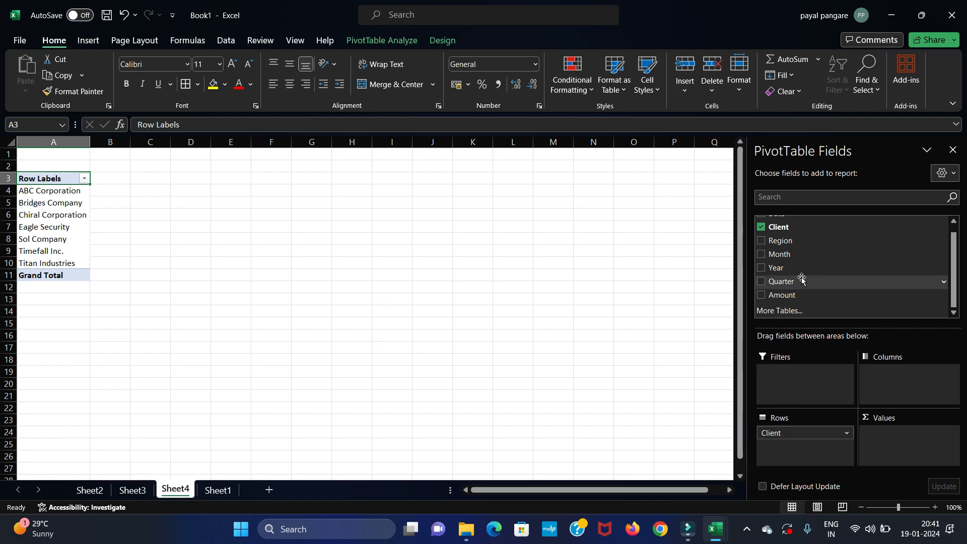
drag(780, 241, 883, 438)
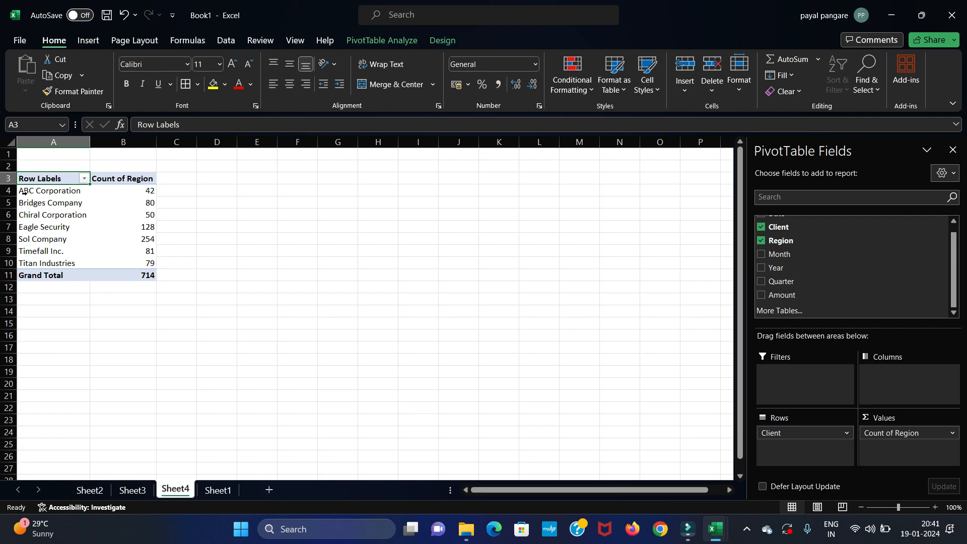
click(8, 190)
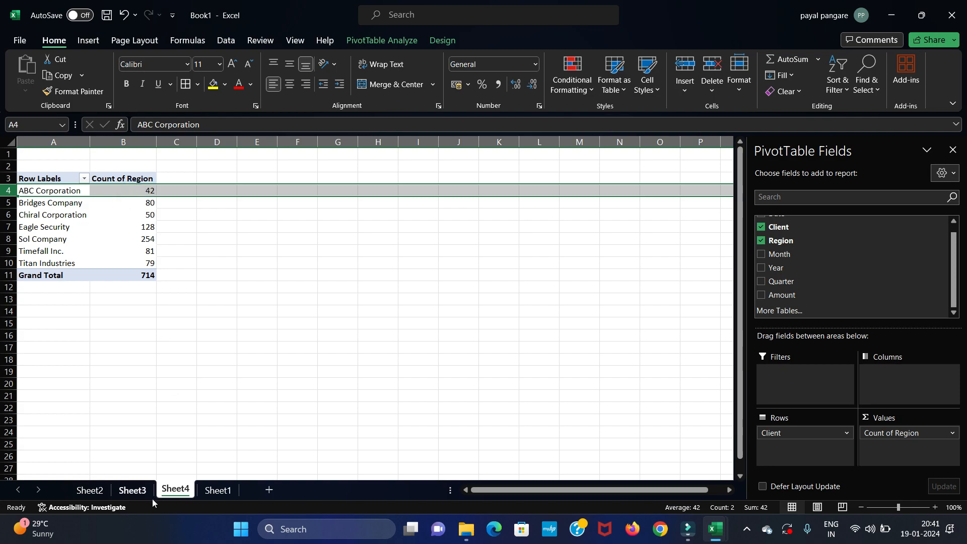
click(84, 221)
click(123, 276)
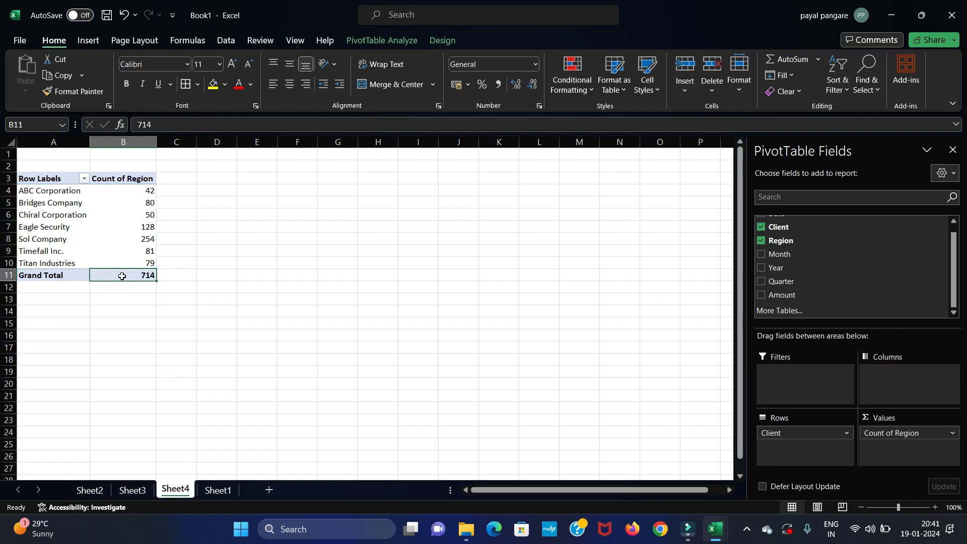
Step: Look over the client data on Sheet1 and insert another PivotTable from range A4:G718 on a new worksheet
click(226, 492)
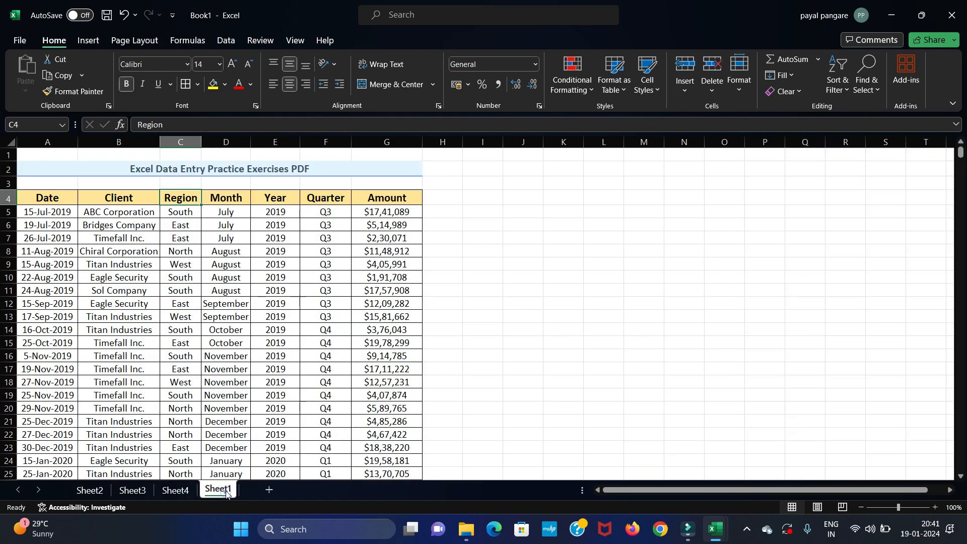
scroll(253, 372, down, 3)
scroll(256, 372, up, 3)
click(130, 203)
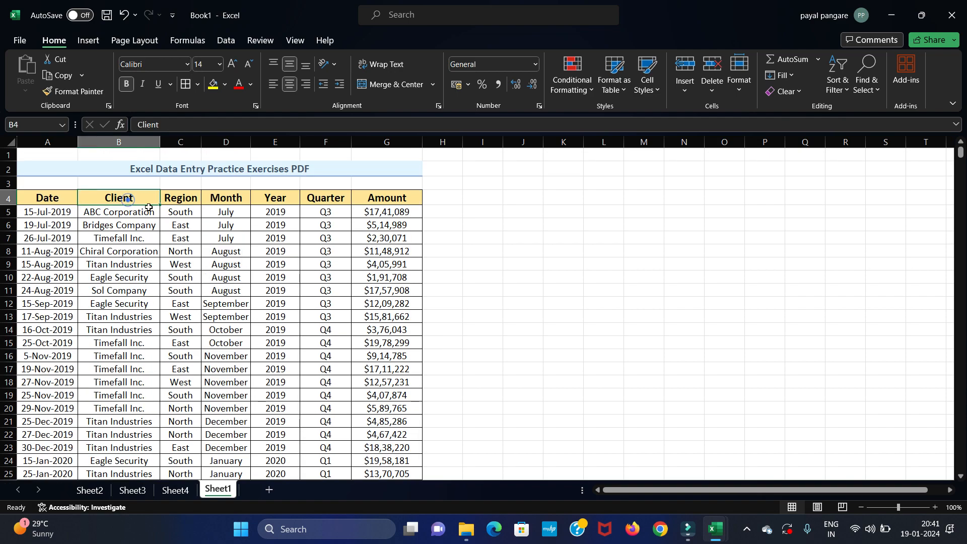
click(303, 267)
scroll(303, 267, down, 2)
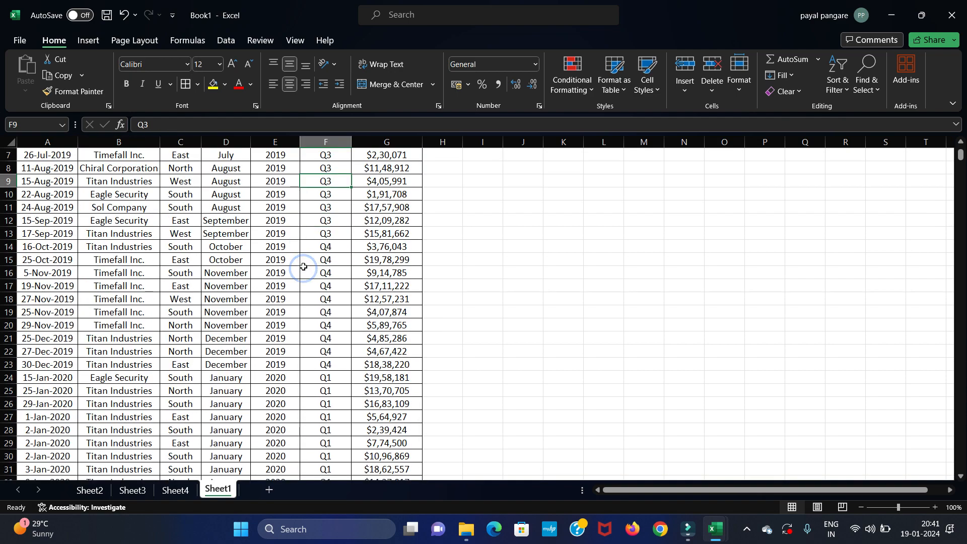
scroll(304, 267, up, 2)
key(ctrl+a)
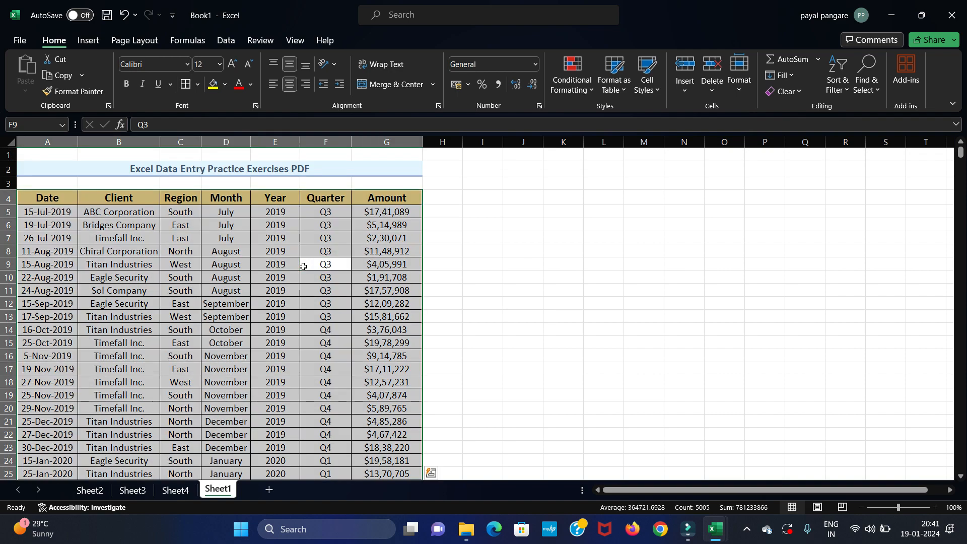
click(88, 40)
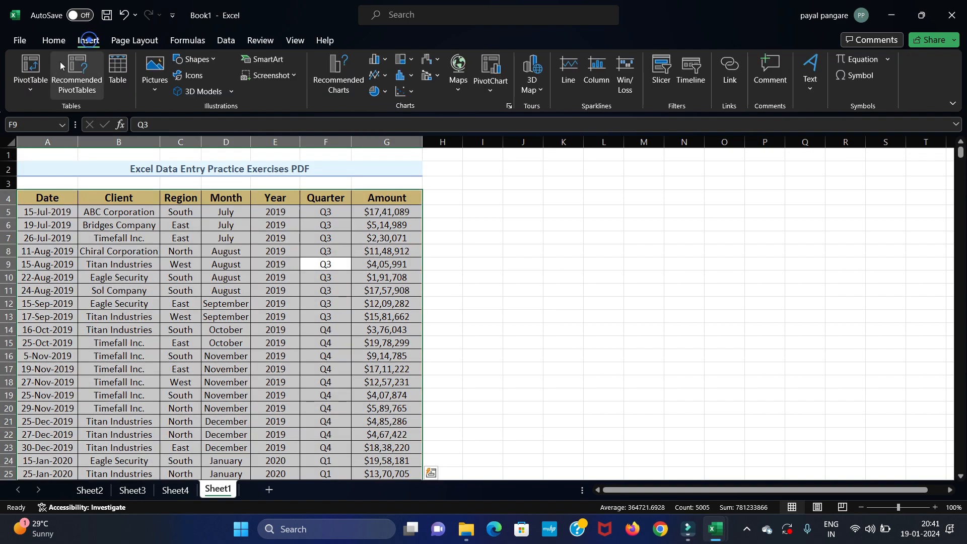
click(35, 81)
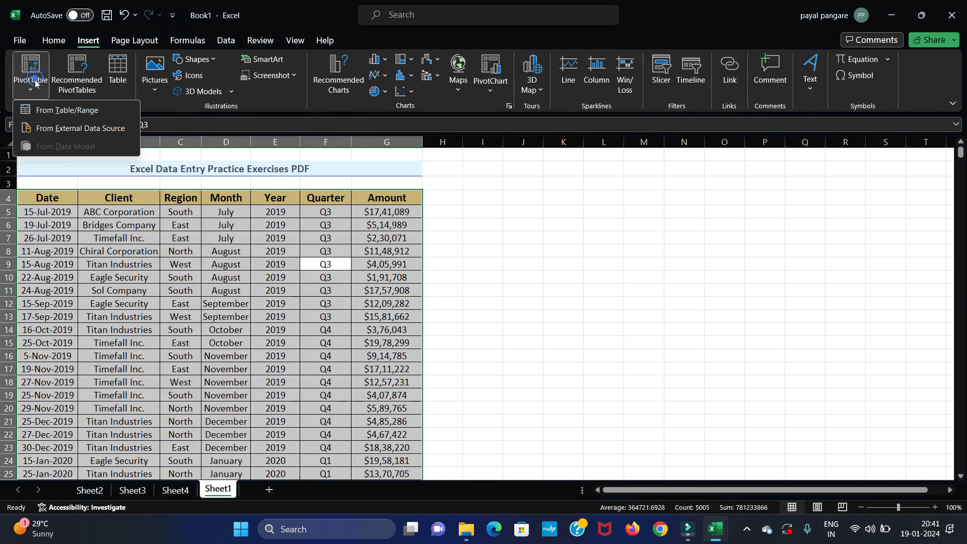
click(50, 111)
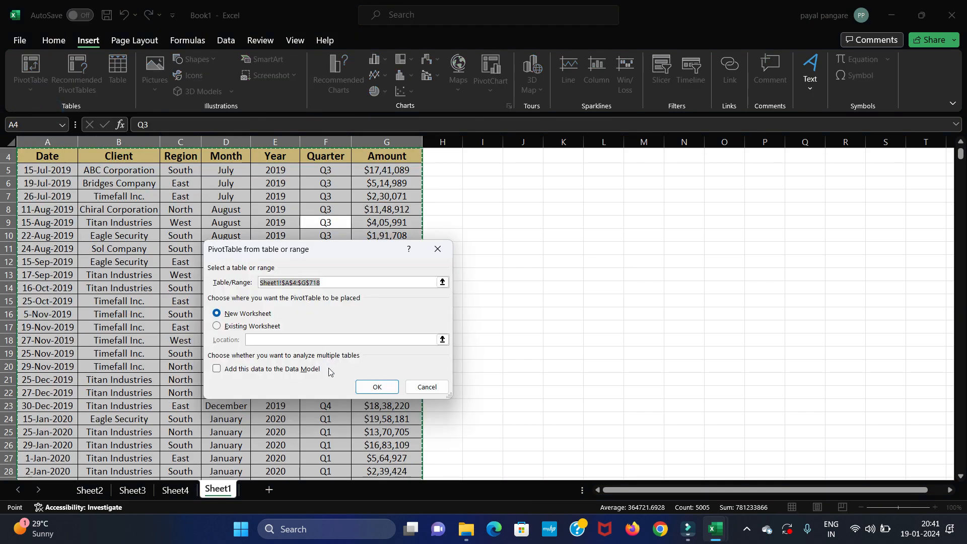
click(378, 389)
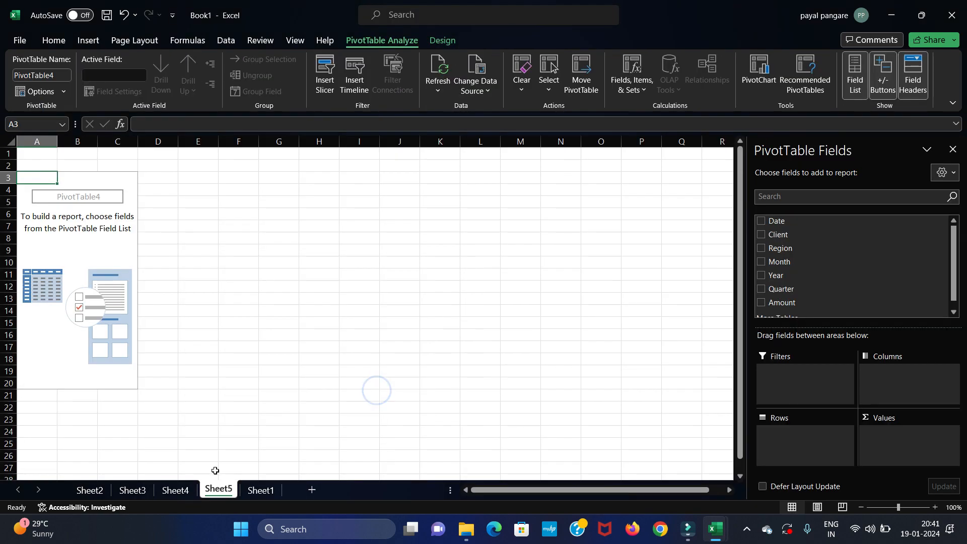
Step: Add the Client field to the columns of the Sheet5 PivotTable and the Quarter field to its values as a count
click(260, 490)
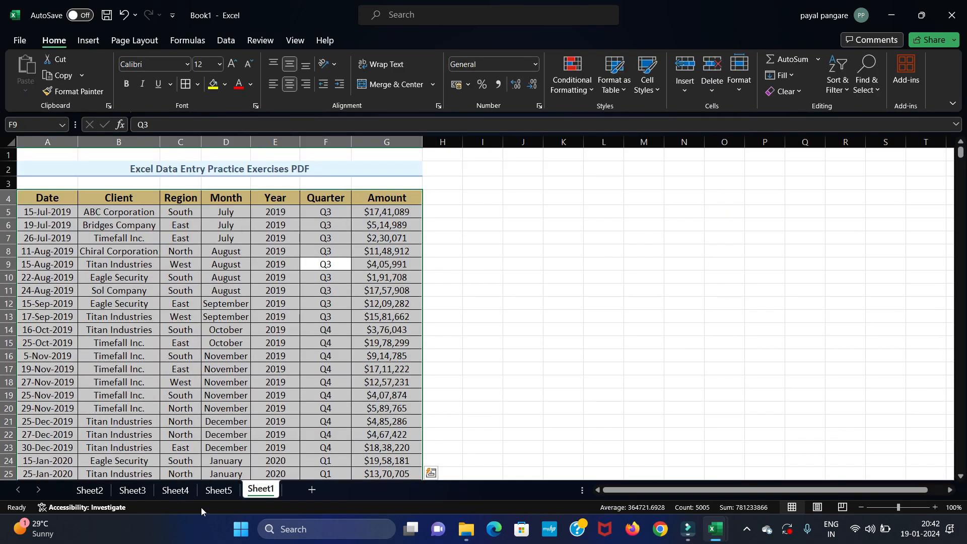
click(218, 490)
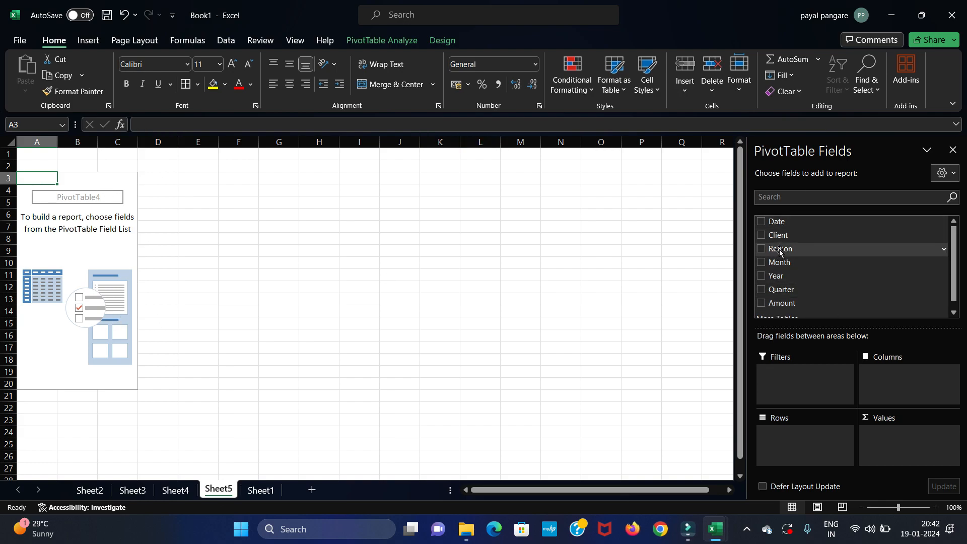
drag(779, 240, 895, 383)
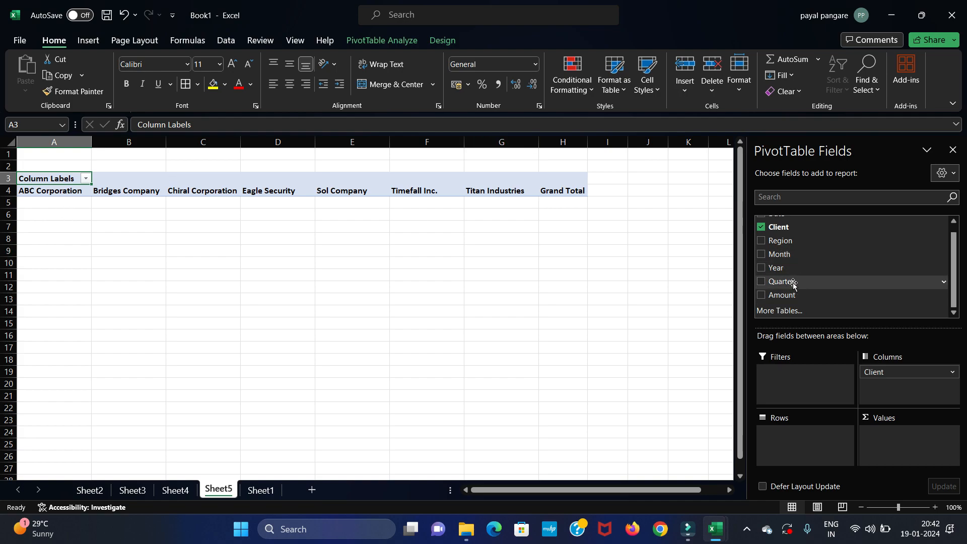
drag(785, 284, 889, 442)
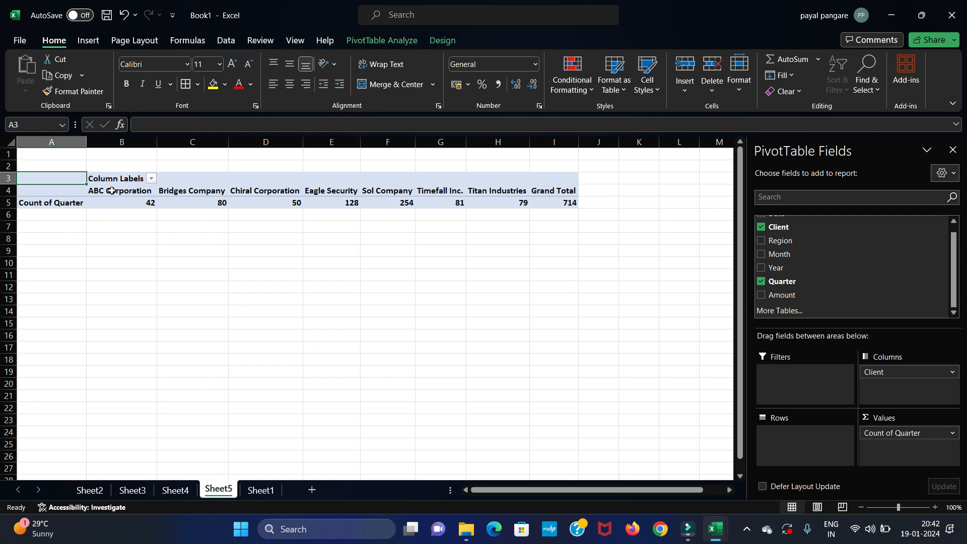
Step: Check the quarter counts of ABC Corporation and Bridges Company on Sheet5, and view the region count PivotTable on Sheet4
click(112, 191)
click(109, 205)
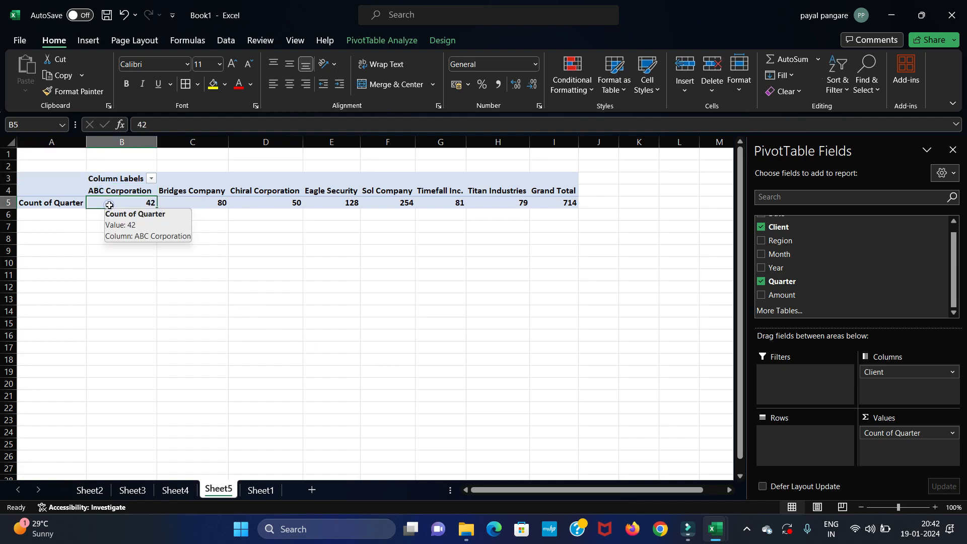
click(190, 192)
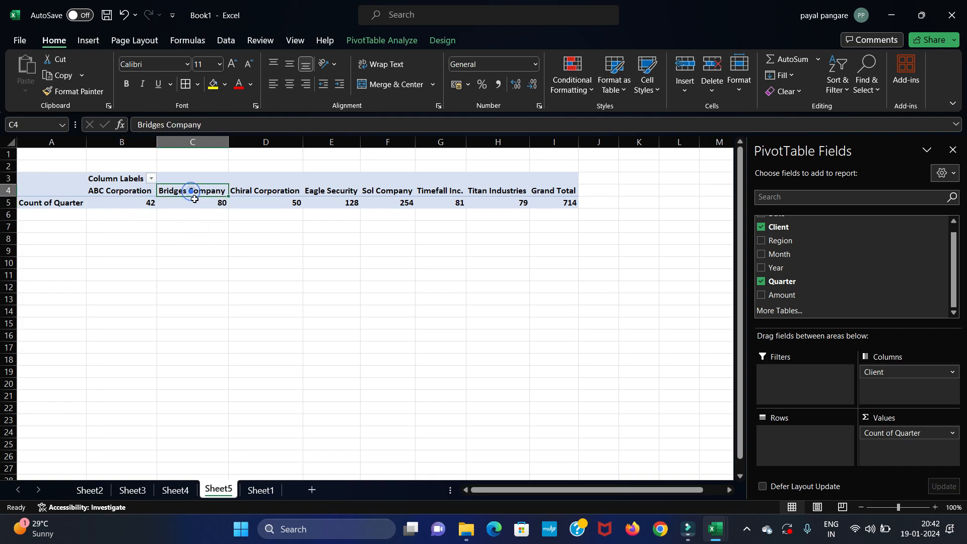
click(192, 203)
click(177, 496)
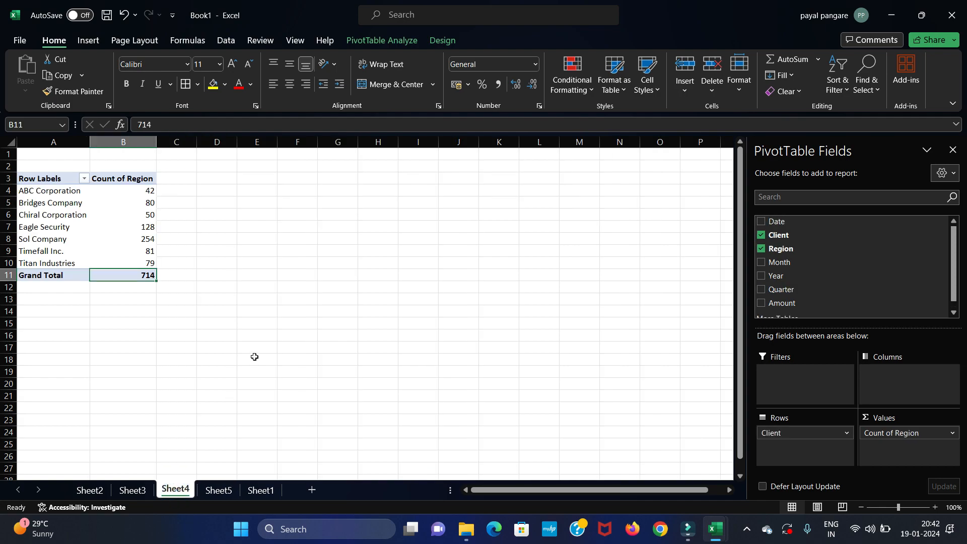